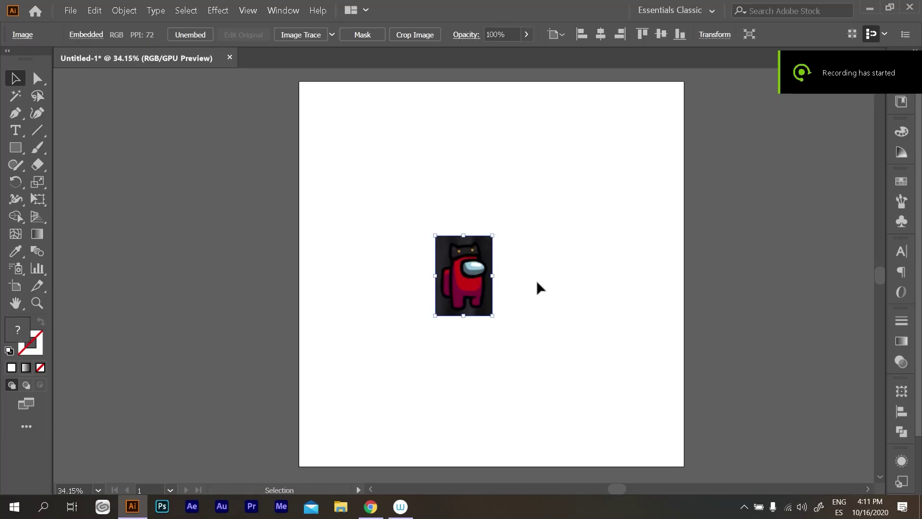
Move the crewmate reference image up, enlarge it and centre it on the page.
left_click(521, 298)
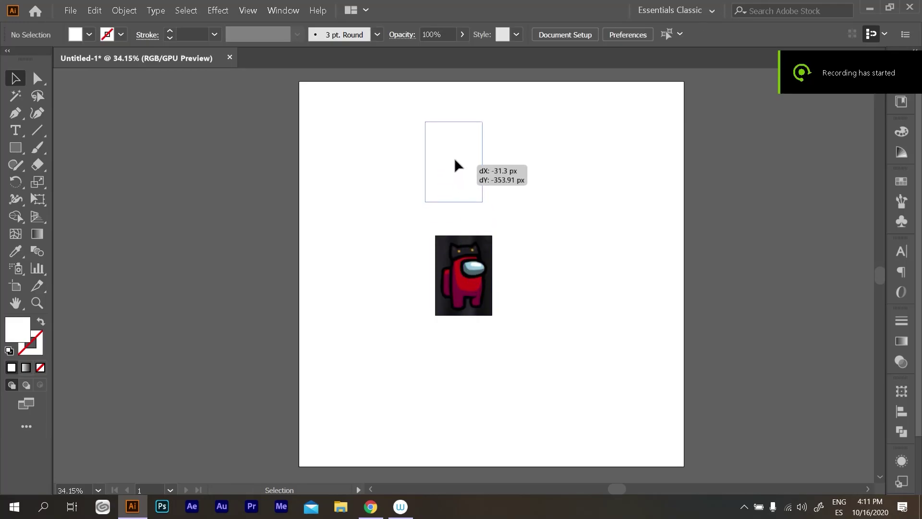
left_click_drag(463, 280, 446, 155)
left_click_drag(475, 189, 631, 310)
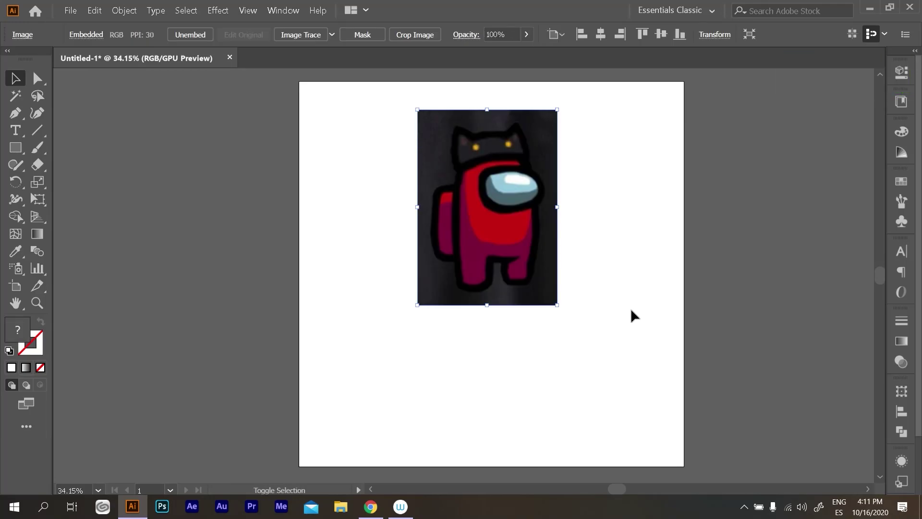
left_click_drag(535, 259, 538, 290)
left_click(707, 347)
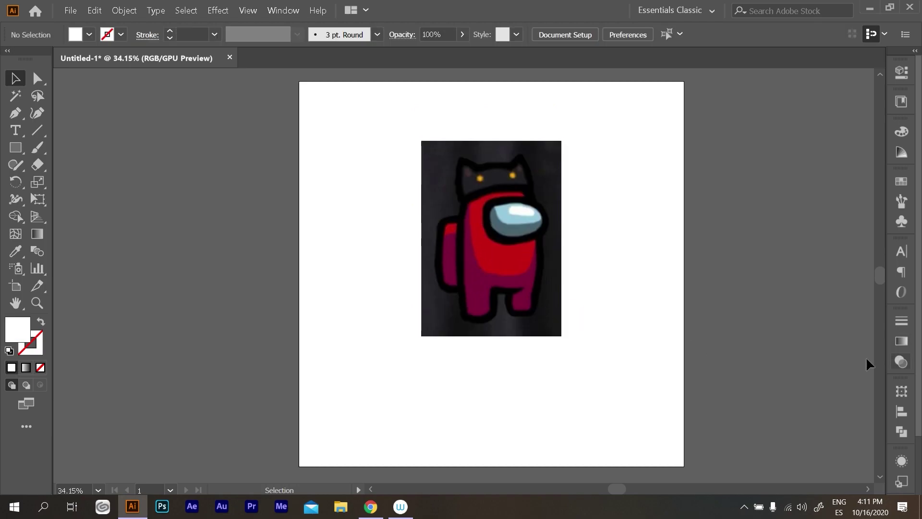
left_click(545, 264)
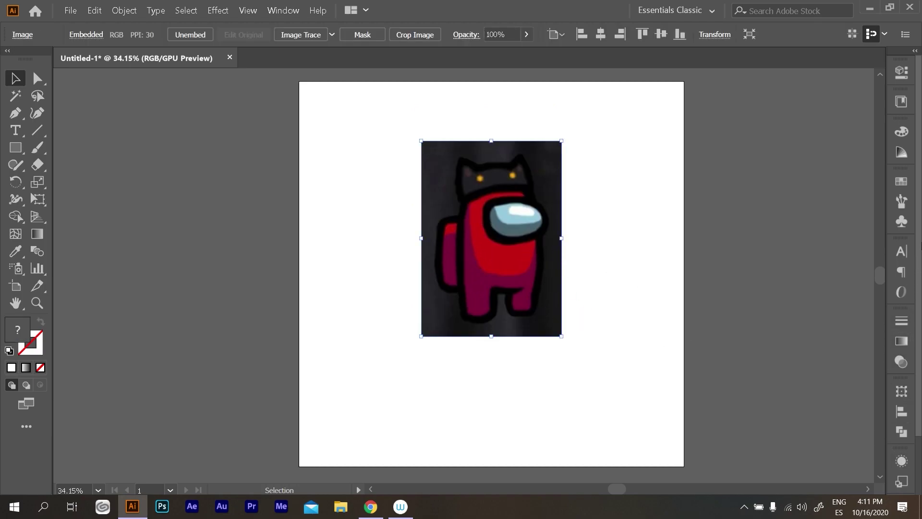
scroll(901, 432, "down", 3)
Lock Layer 1 holding the reference and add Layer 2 above it.
left_click(898, 440)
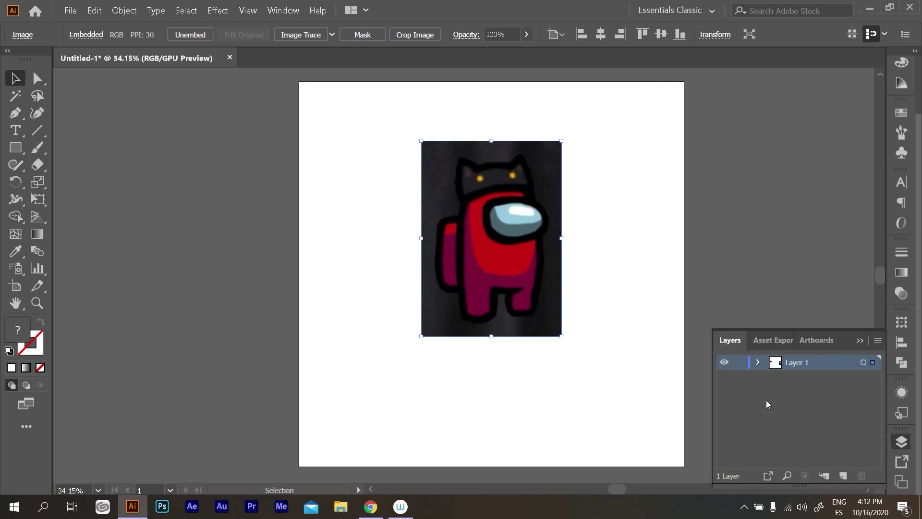
left_click(739, 363)
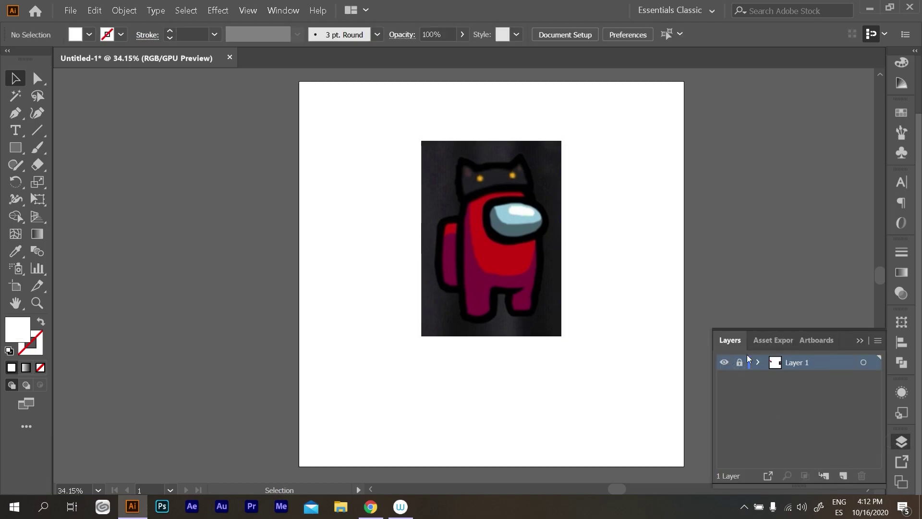
left_click(842, 475)
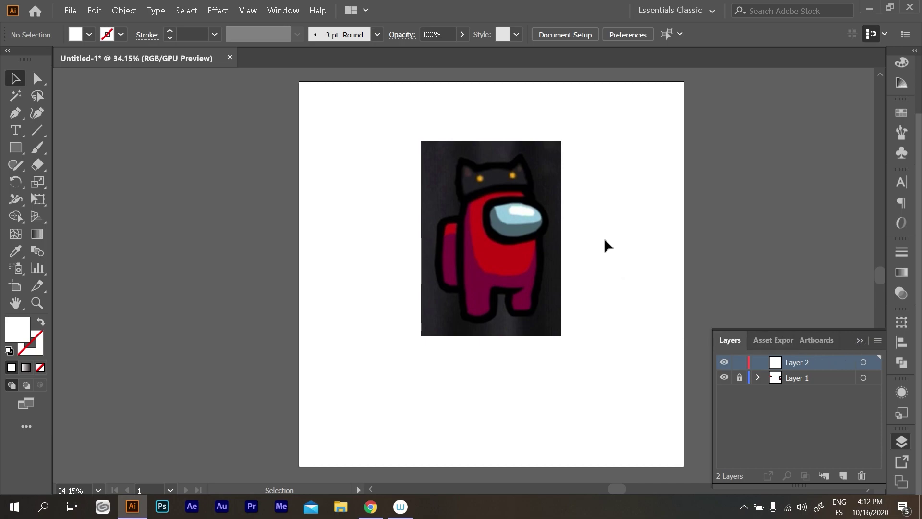
Set the stroke colour to purple and the fill to None for tracing.
left_click(121, 35)
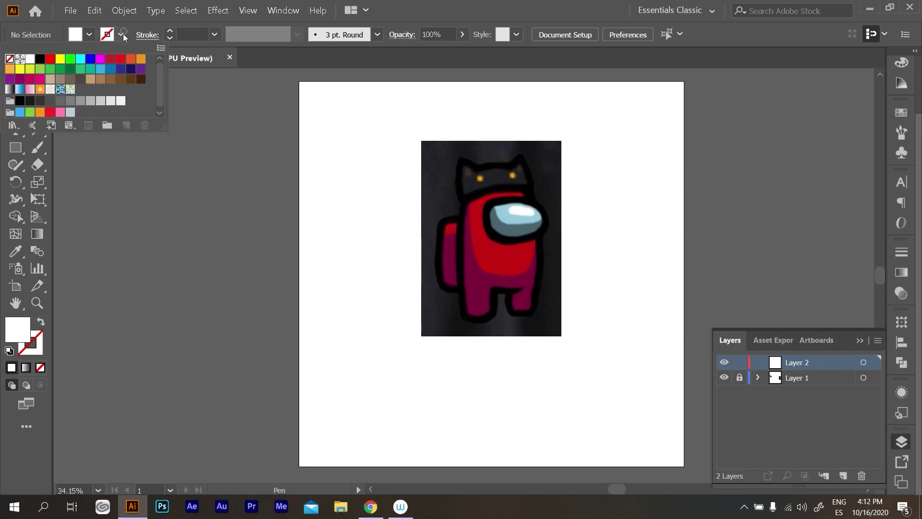
left_click(142, 70)
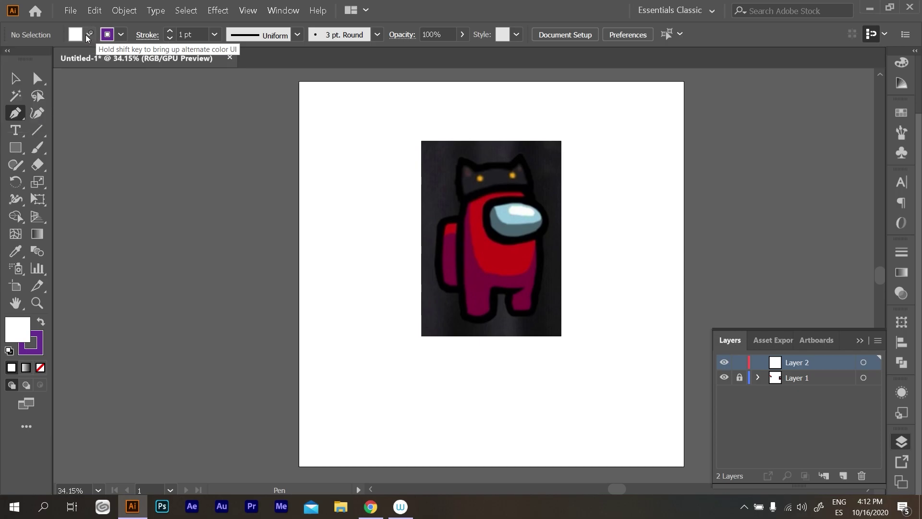
left_click(79, 36)
left_click(11, 62)
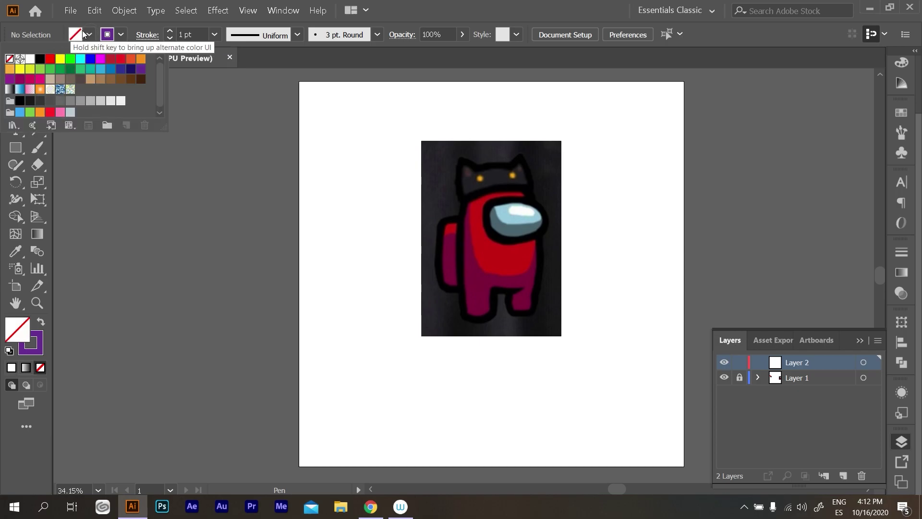
left_click_drag(567, 228, 572, 197)
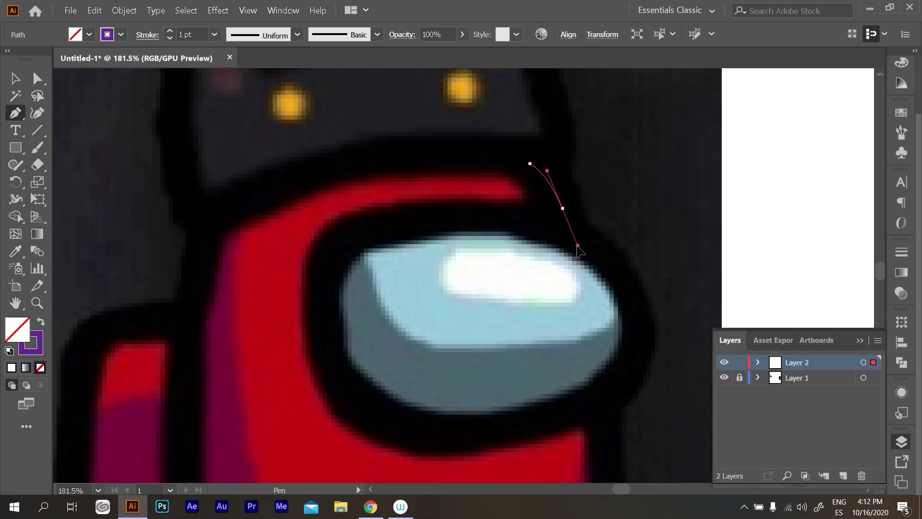
Pen-trace the body's right side down to the bottom of the right leg.
scroll(578, 247, "down", 2)
scroll(594, 304, "down", 4)
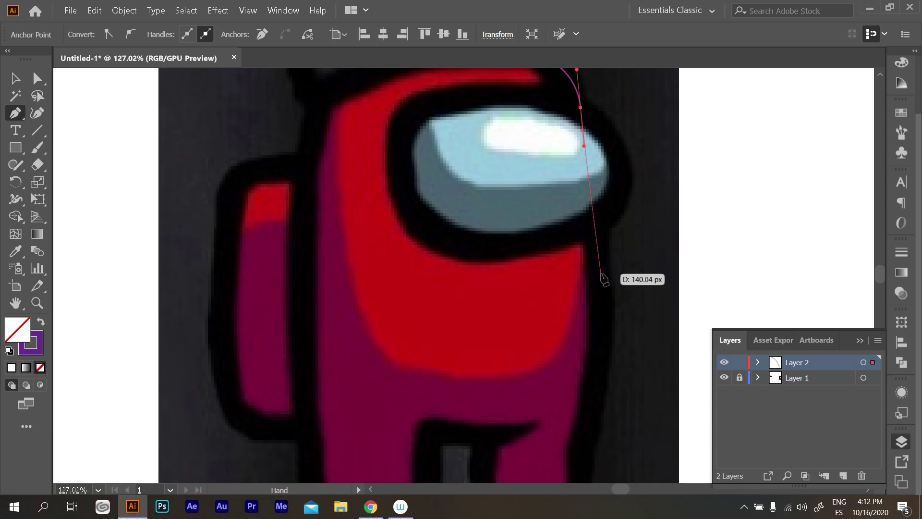
left_click_drag(600, 267, 595, 292)
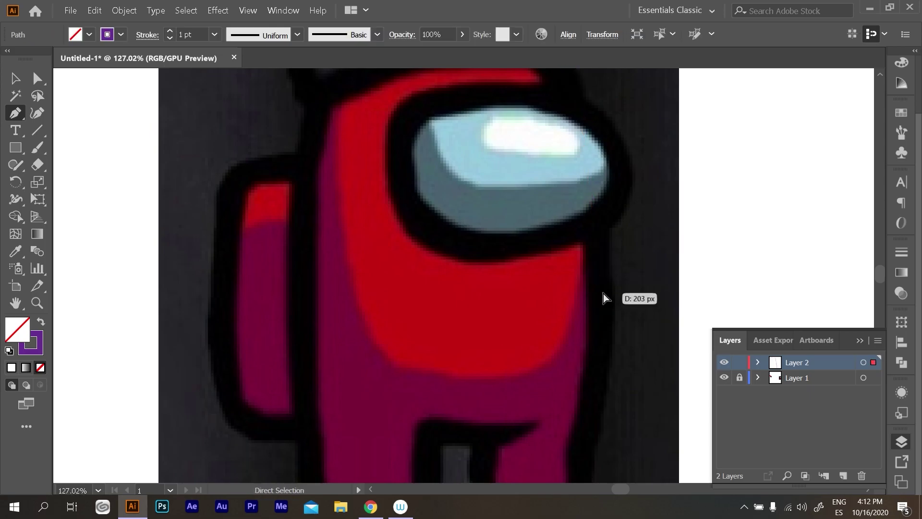
key("ctrl+plus")
scroll(568, 287, "down", 2)
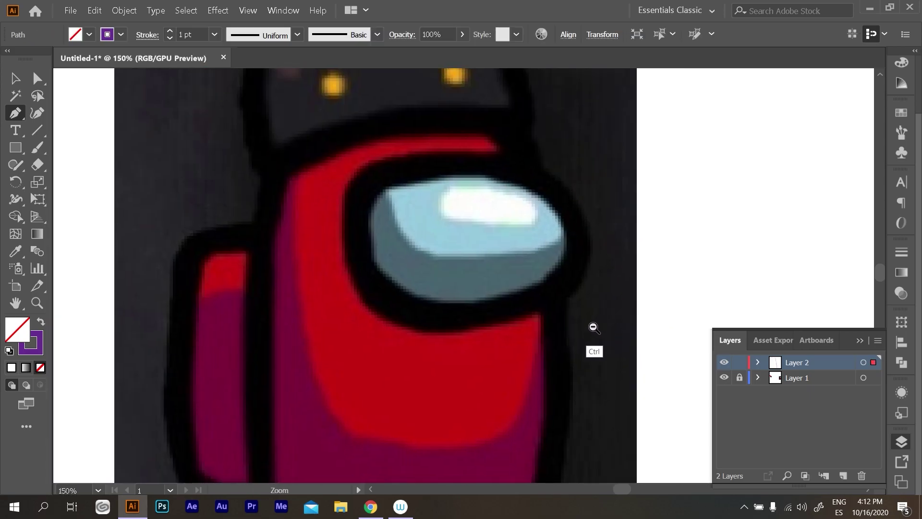
left_click_drag(558, 324, 548, 425)
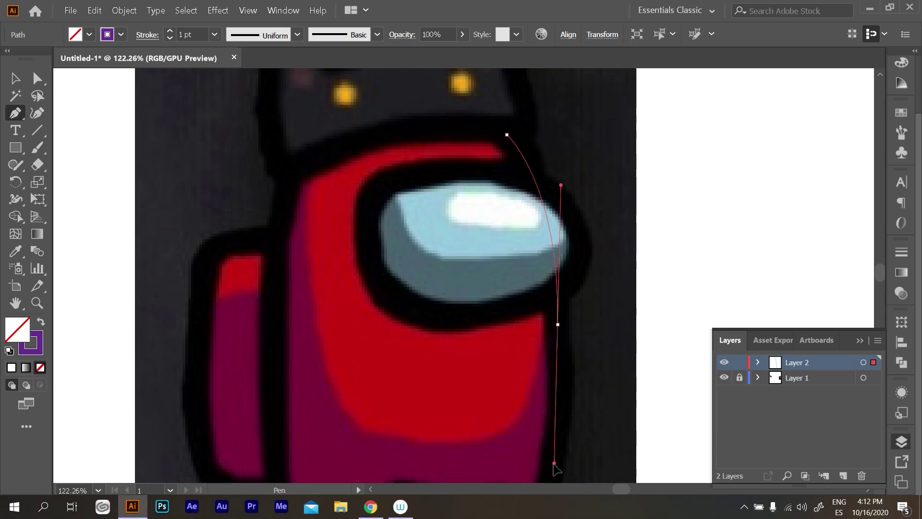
mouse_move(554, 462)
left_mouse_down()
mouse_move(538, 446)
mouse_move(529, 296)
left_mouse_up()
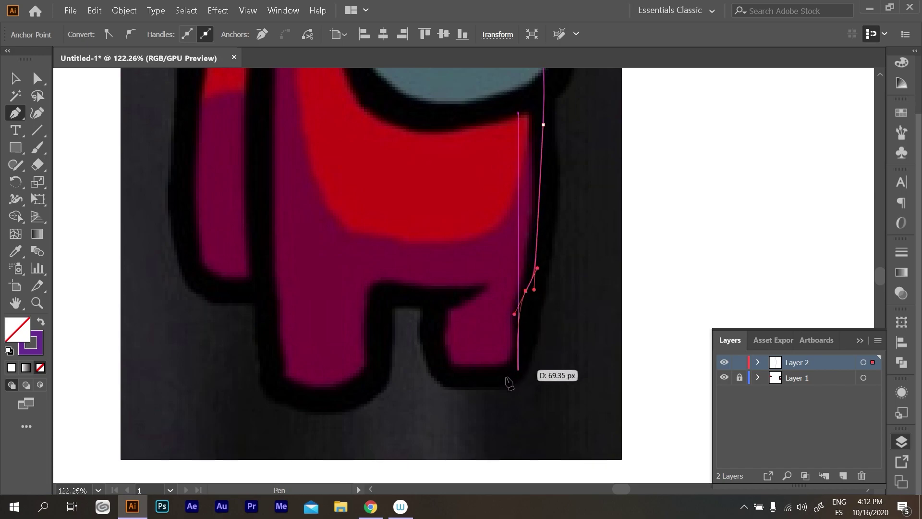
left_click_drag(494, 375, 449, 374)
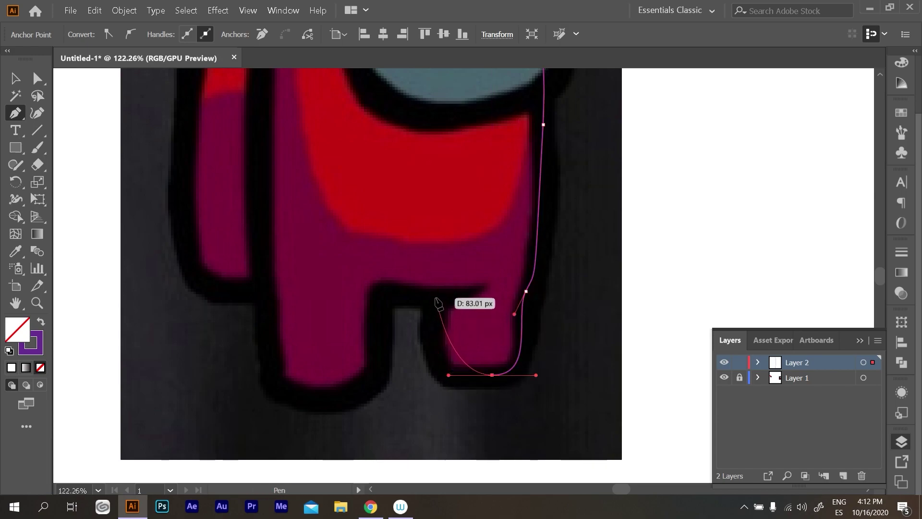
left_click_drag(436, 305, 435, 220)
Trace the leg gap, left leg and left side, closing the body path at its start.
left_click_drag(479, 287, 540, 314)
scroll(540, 314, "up", 2)
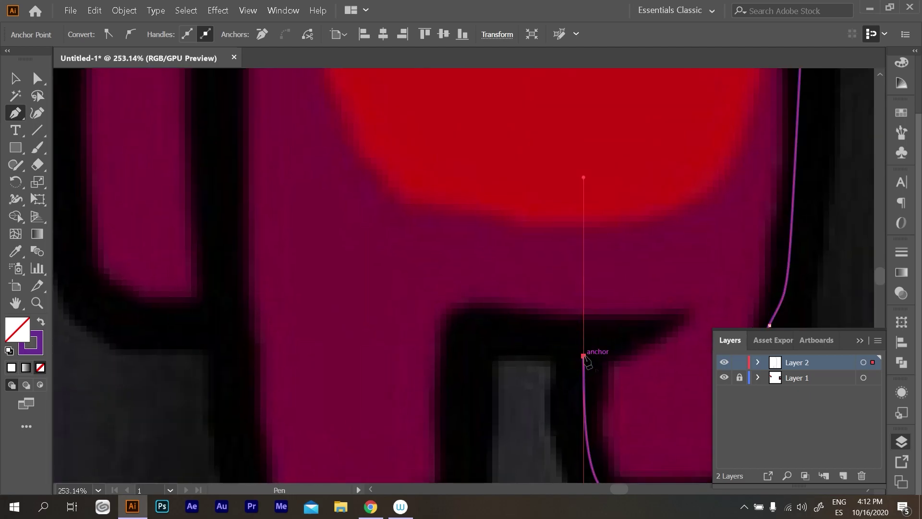
scroll(514, 342, "up", 2)
left_click_drag(508, 208, 511, 113)
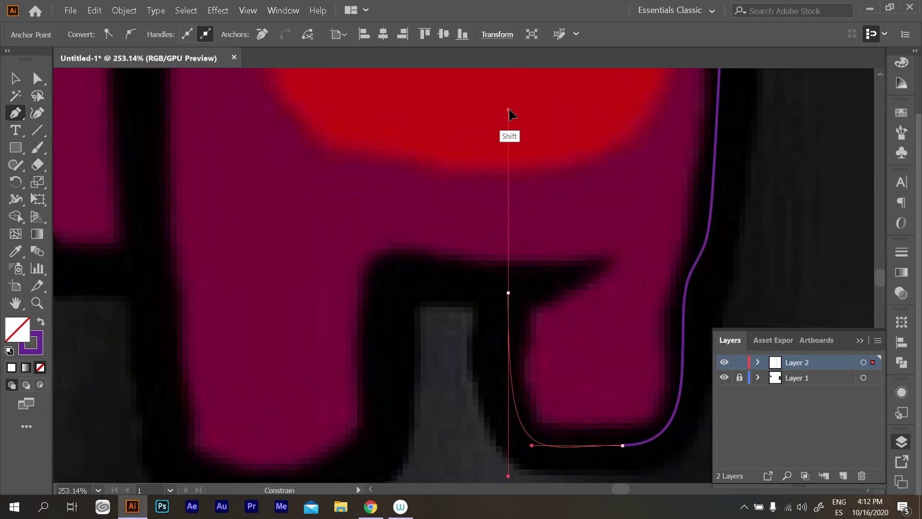
left_click(508, 292)
left_click_drag(402, 302, 517, 230)
left_click(513, 217)
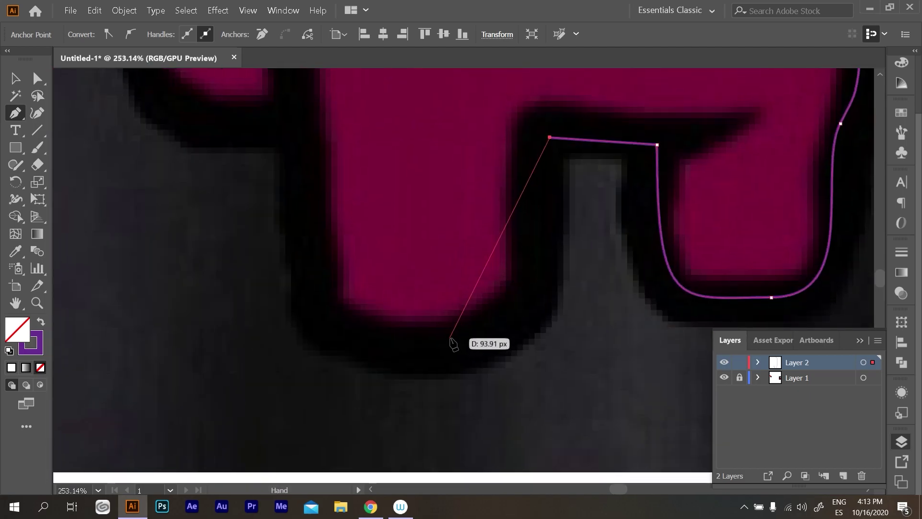
left_click_drag(430, 344, 329, 336)
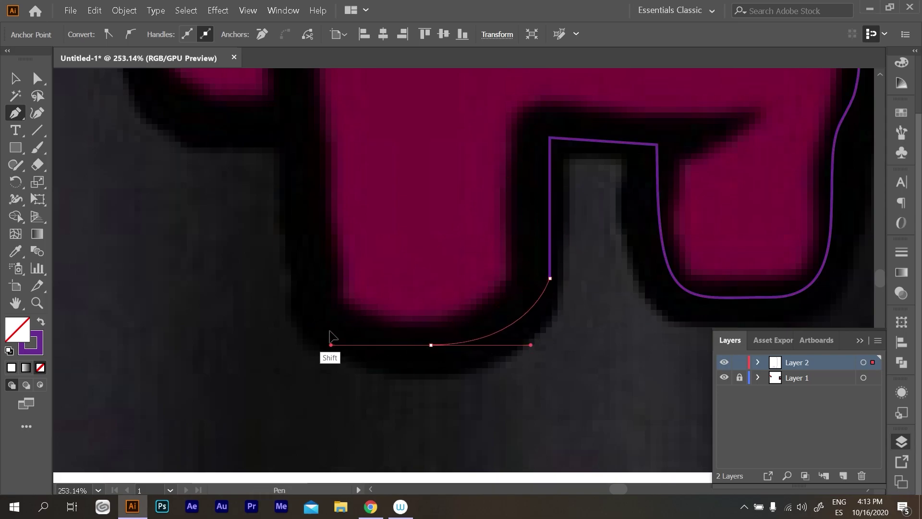
scroll(372, 384, "down", 3)
scroll(391, 212, "down", 1)
left_click_drag(382, 154, 426, 103)
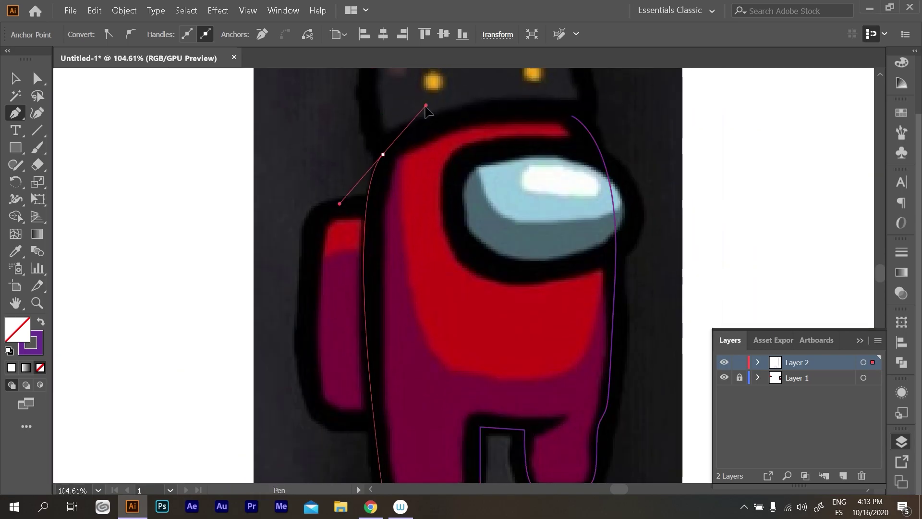
scroll(555, 205, "up", 1)
mouse_move(555, 206)
left_mouse_down()
mouse_move(626, 233)
mouse_move(843, 72)
left_mouse_up()
Draw a closed purple outline around the backpack.
left_click(497, 146)
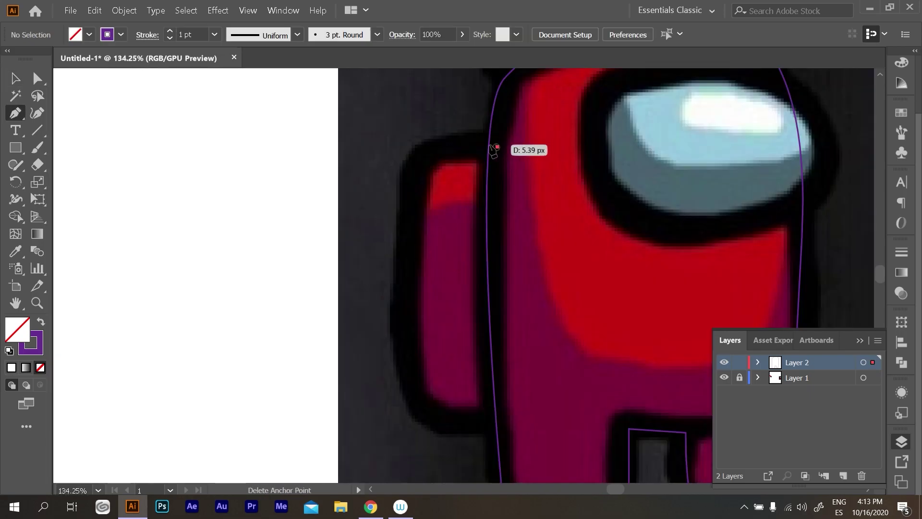
key("ctrl+z")
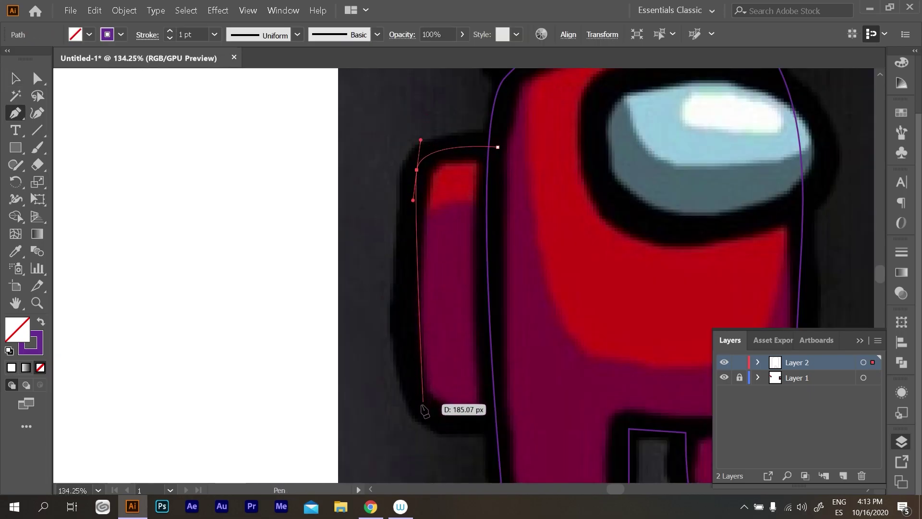
left_click_drag(419, 404, 441, 424)
left_click(519, 421)
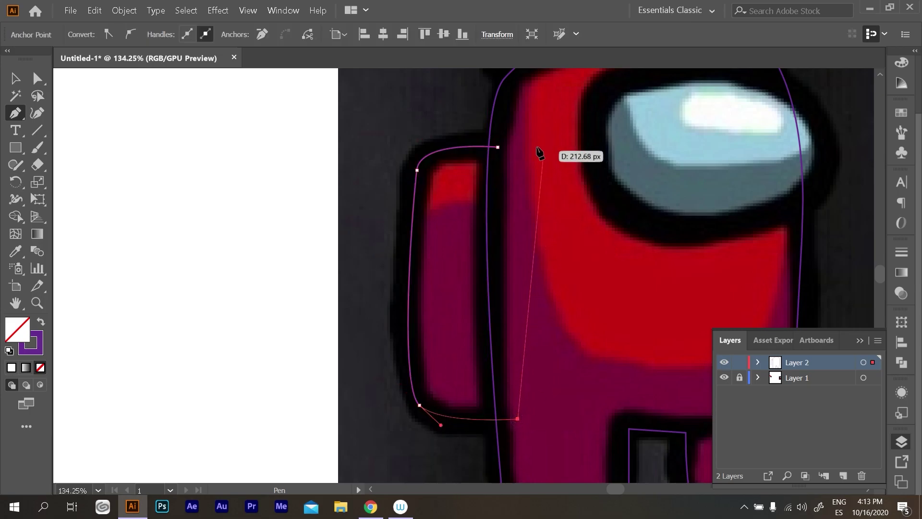
left_click(497, 146)
left_click(529, 186, "ctrl")
Draw a closed curved outline around the visor.
left_click(601, 218)
key("p")
left_click(423, 218)
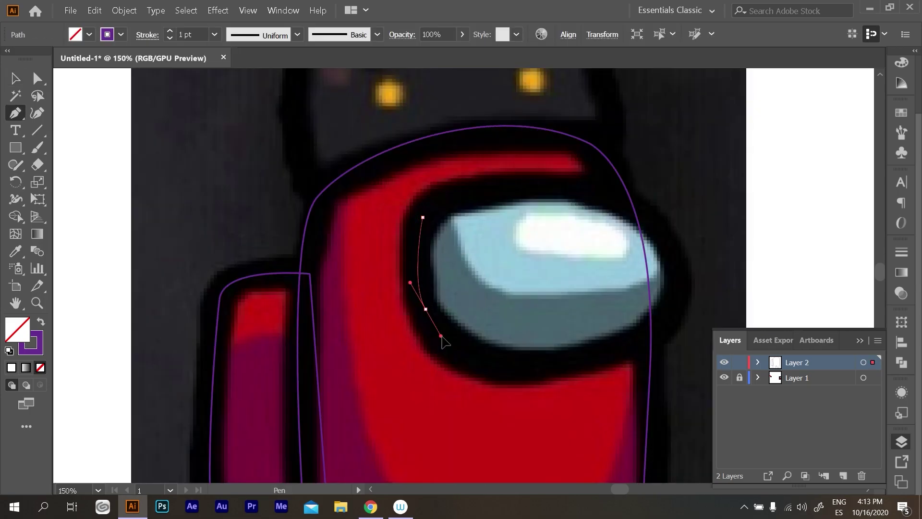
left_click_drag(529, 366, 592, 360)
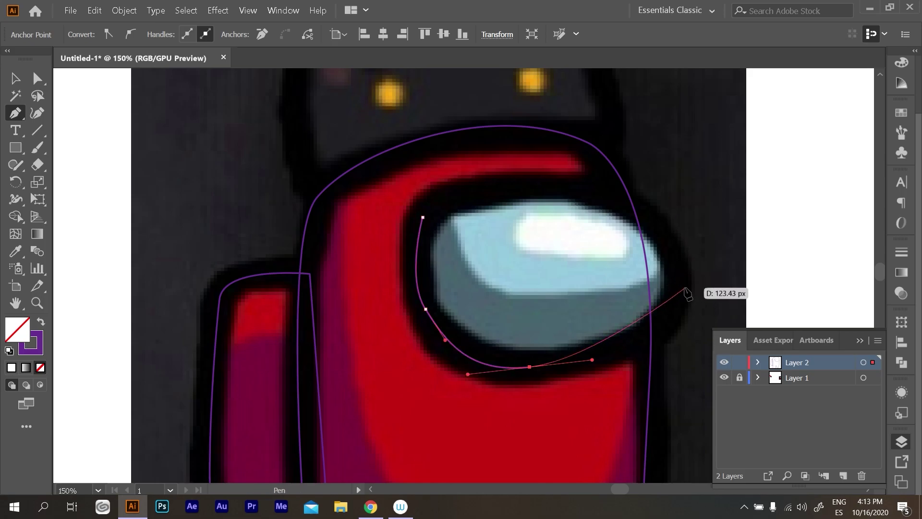
left_click_drag(682, 282, 671, 223)
left_click_drag(604, 190, 565, 183)
left_click_drag(422, 219, 385, 263)
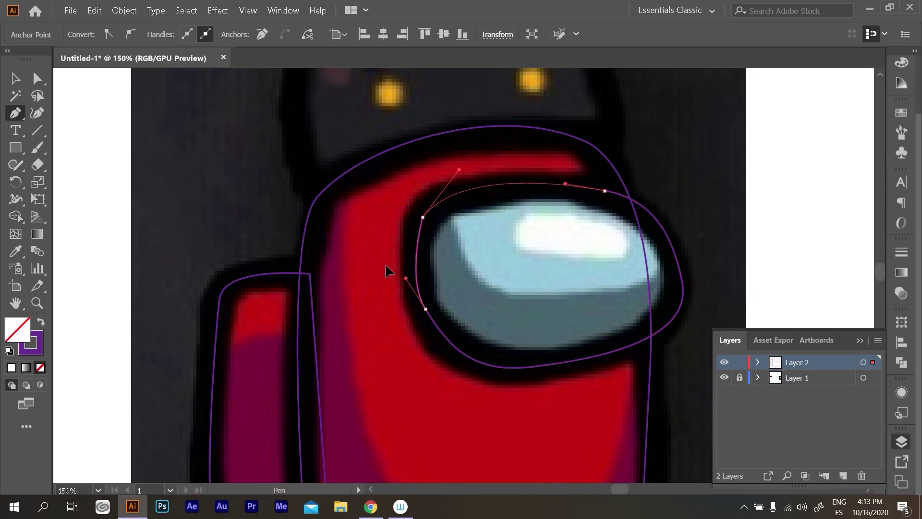
Nudge the visor's lower anchors onto its edge and start a path on the hat's top.
key("a")
left_click_drag(425, 309, 430, 314)
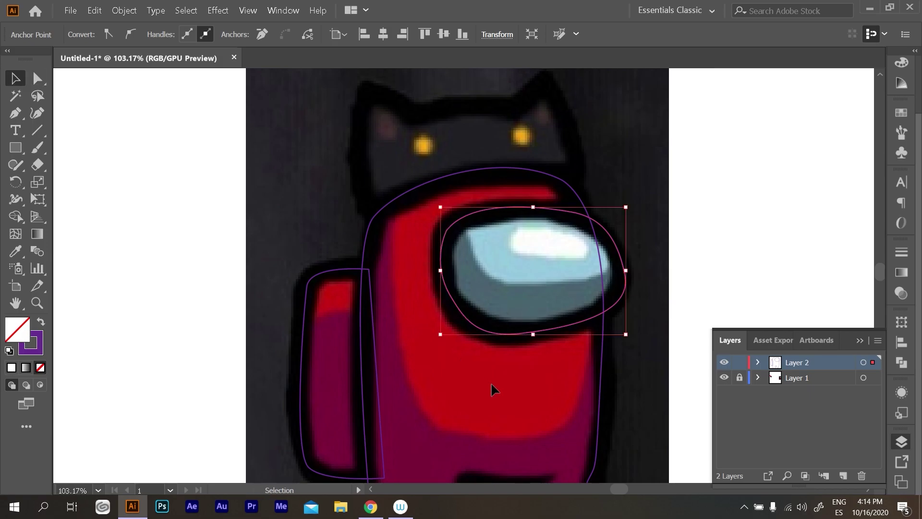
scroll(490, 381, "down", 5)
scroll(519, 385, "up", 6)
left_click(541, 304)
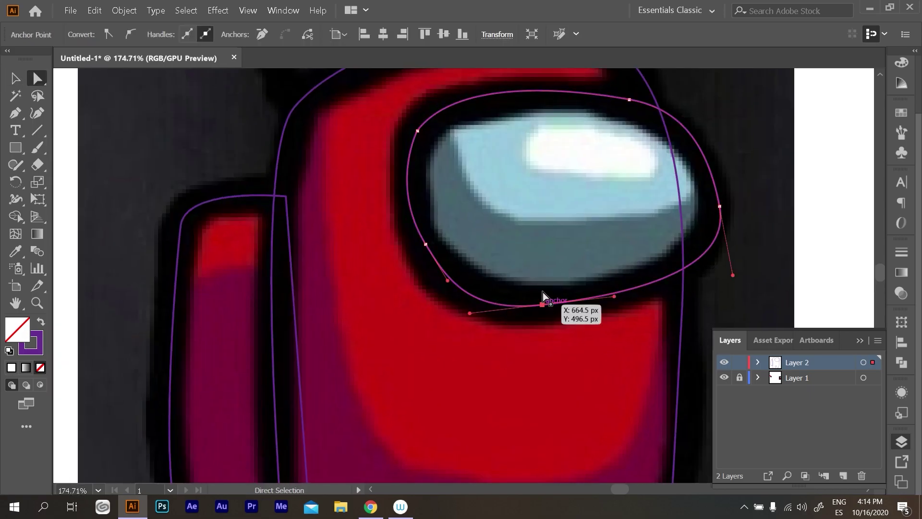
scroll(542, 292, "down", 2)
key("p")
left_click(404, 181)
Complete the closed outline of the cat hat, including both ear tips.
left_click_drag(470, 198, 559, 210)
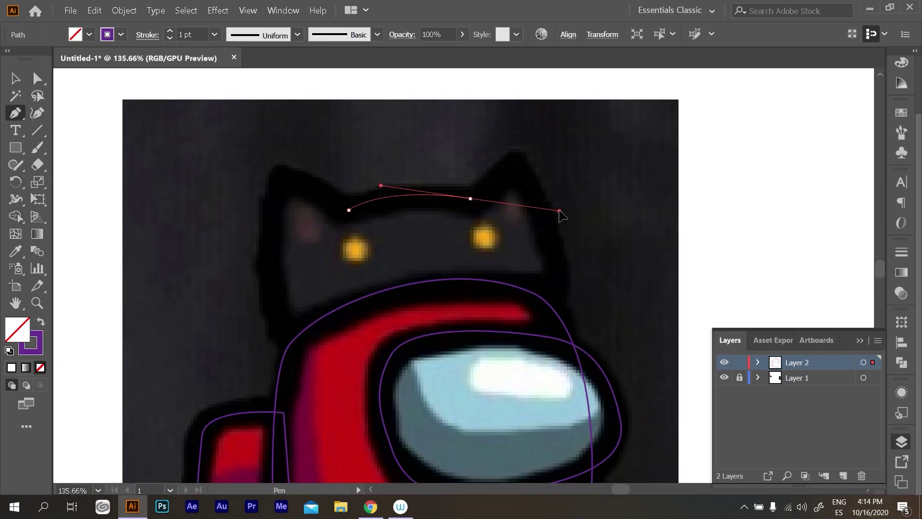
left_click(470, 199)
left_click(519, 168)
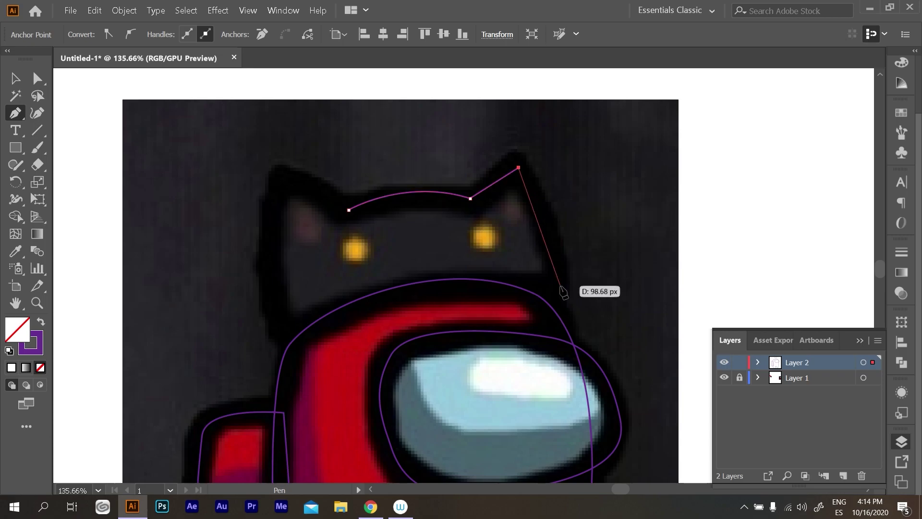
left_click_drag(560, 287, 554, 317)
left_click_drag(342, 313, 393, 262)
left_click_drag(519, 261, 596, 224)
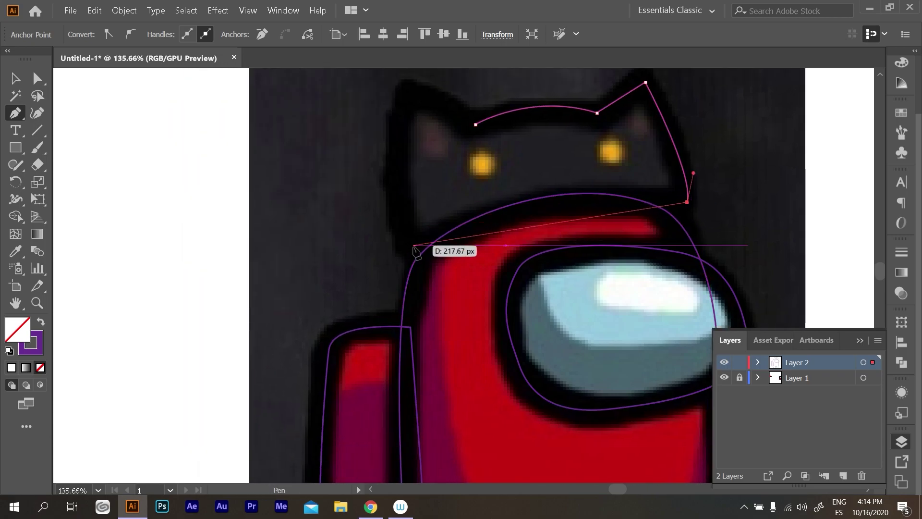
left_click_drag(415, 242, 302, 304)
left_click(415, 242)
mouse_move(415, 92)
left_mouse_down()
mouse_move(416, 196)
mouse_move(459, 142)
left_mouse_up()
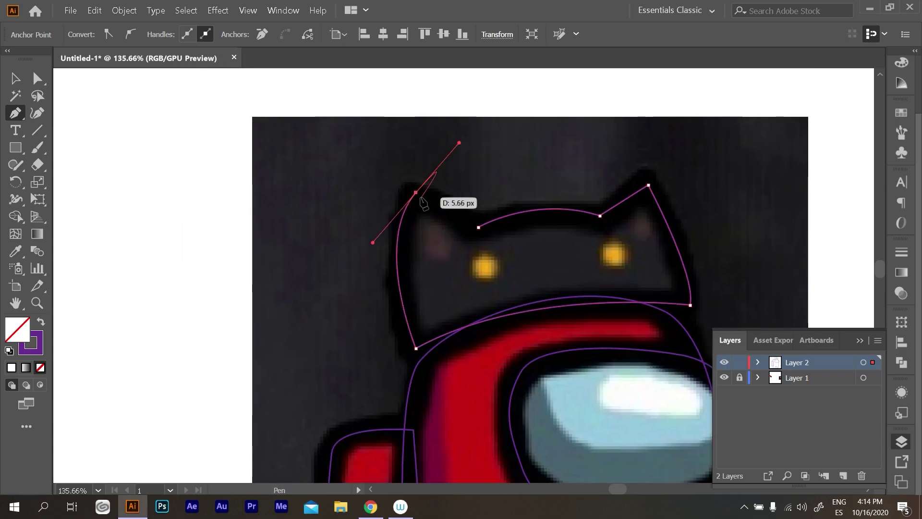
left_click(479, 227)
scroll(535, 270, "up", 3)
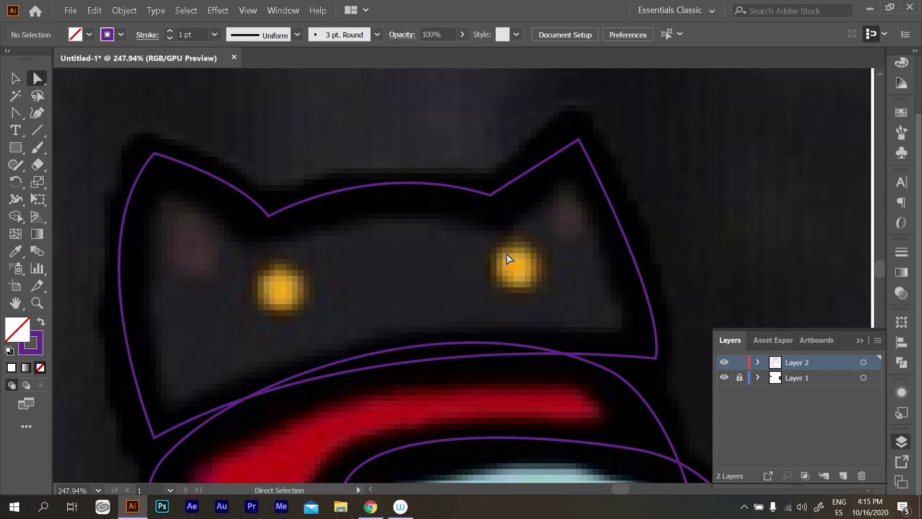
Draw a circle on the hat's right eye and copy it onto the left eye.
key("m")
left_click_drag(490, 247, 548, 292)
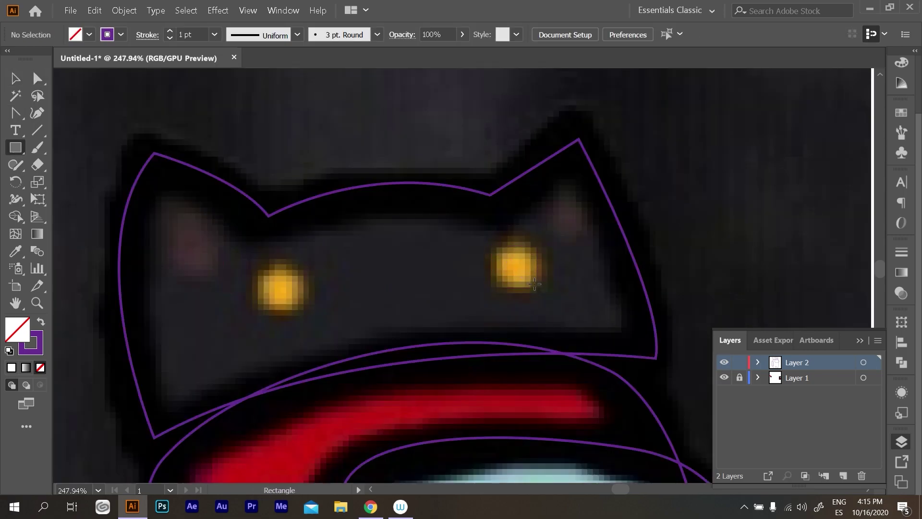
mouse_move(501, 250)
left_mouse_down()
mouse_move(544, 295)
mouse_move(586, 253)
mouse_move(655, 252)
mouse_move(398, 281)
left_mouse_up()
key("v")
left_click(560, 309)
scroll(469, 273, "up", 1)
key("p")
left_click(559, 245)
Pen the inner triangles of the right and left ears.
left_click(622, 259)
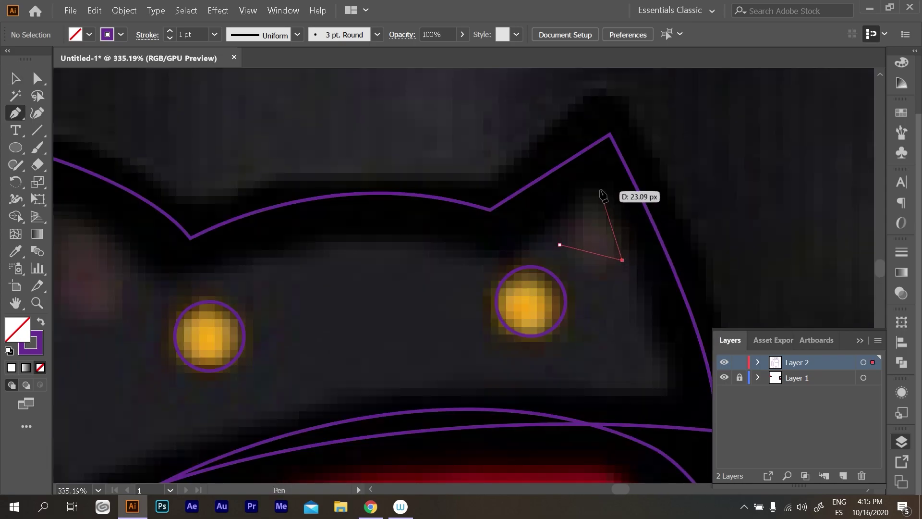
left_click(602, 193)
scroll(616, 268, "down", 1)
left_click(569, 249)
scroll(383, 265, "left", 3)
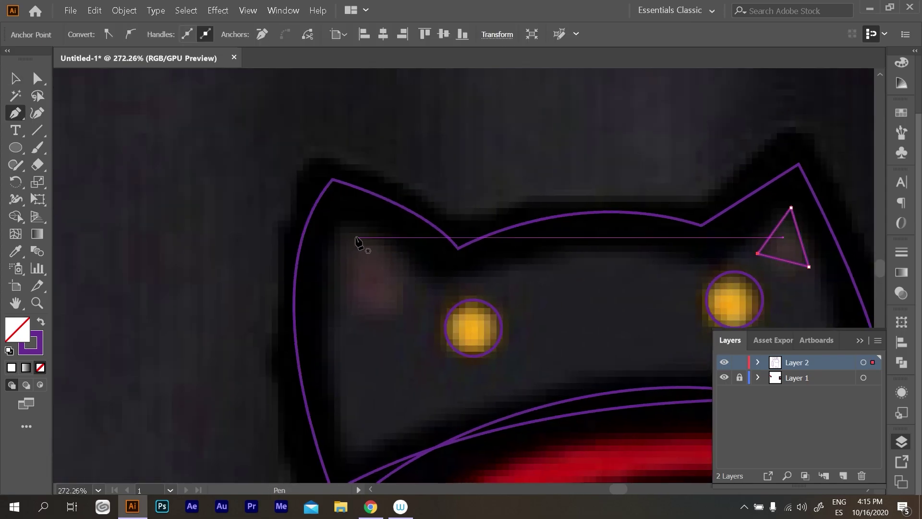
left_click(358, 238)
left_click(406, 283)
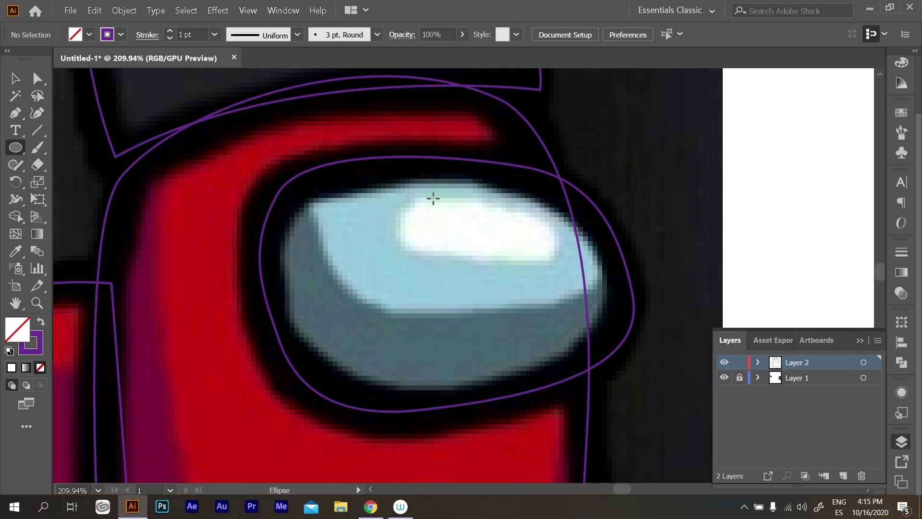
Draw an ellipse over the visor highlight and tilt it to follow the visor.
left_click_drag(394, 193, 562, 269)
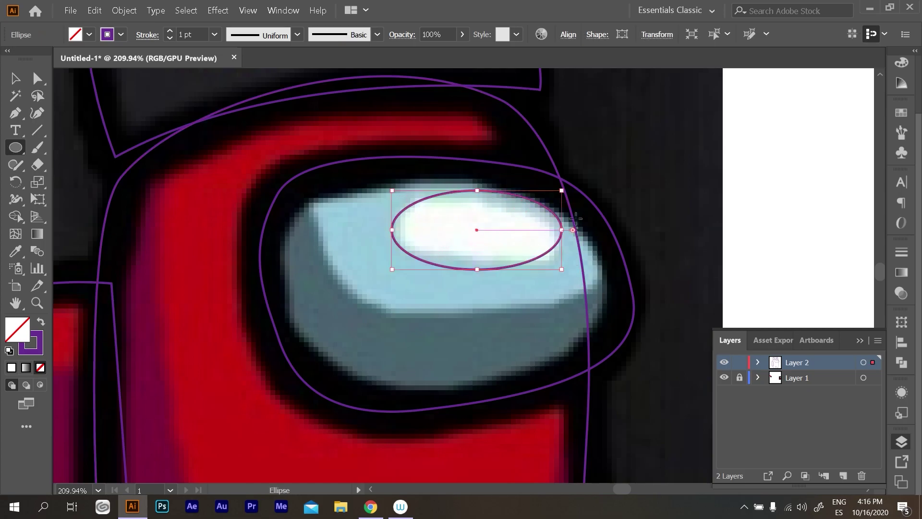
key("v")
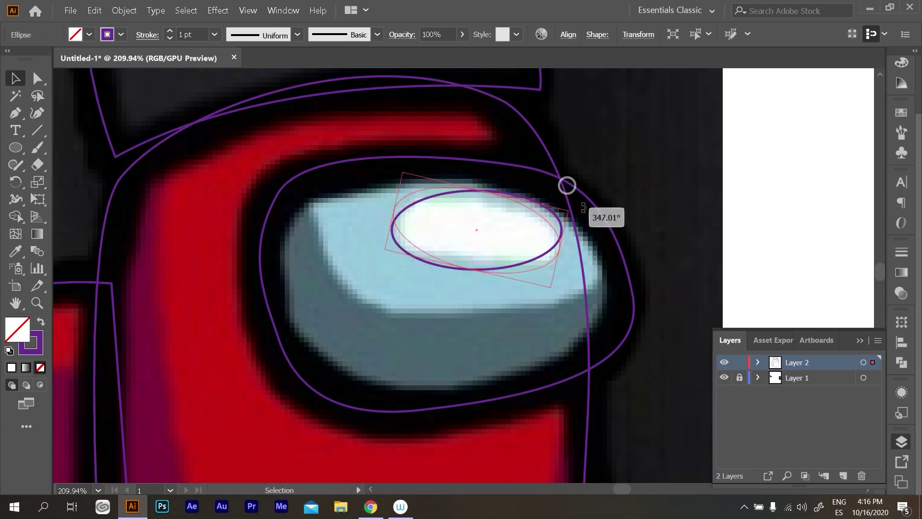
left_click_drag(574, 192, 596, 202)
key("ctrl+shift+a")
key("ctrl+0")
Drag the reference image right of the tracing, then shift both left together.
scroll(663, 344, "down", 1)
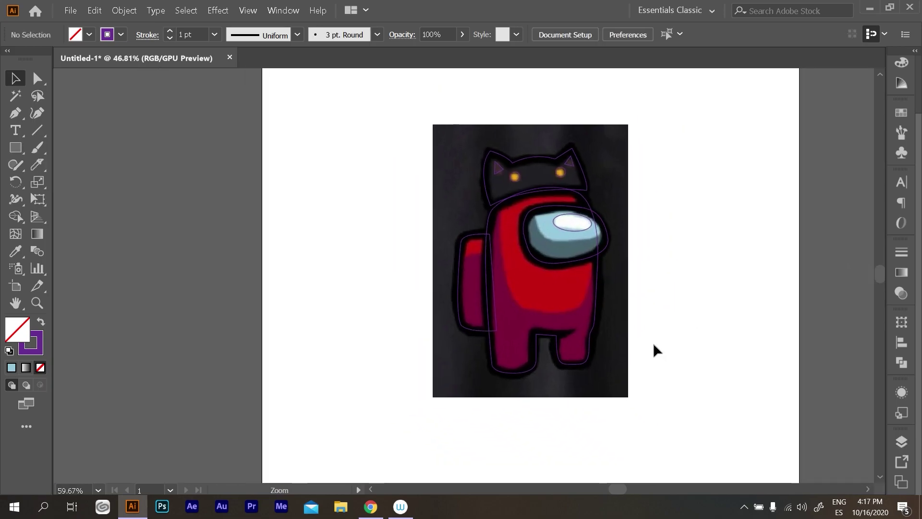
scroll(652, 353, "up", 1)
scroll(656, 360, "up", 1)
scroll(634, 326, "down", 1)
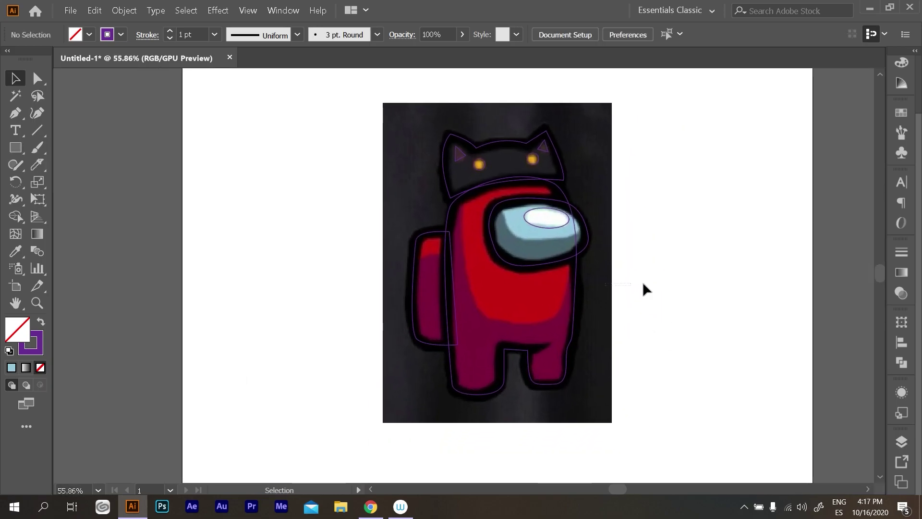
left_click(900, 442)
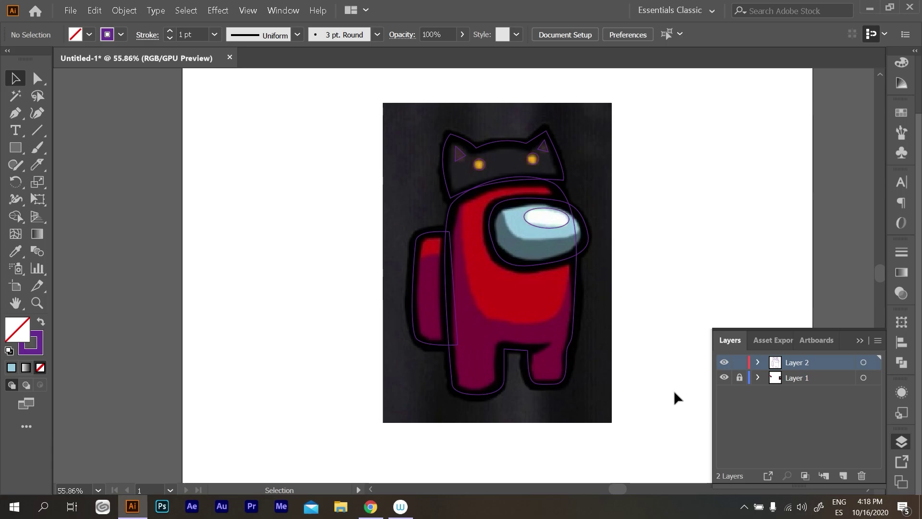
left_click_drag(600, 307, 816, 303)
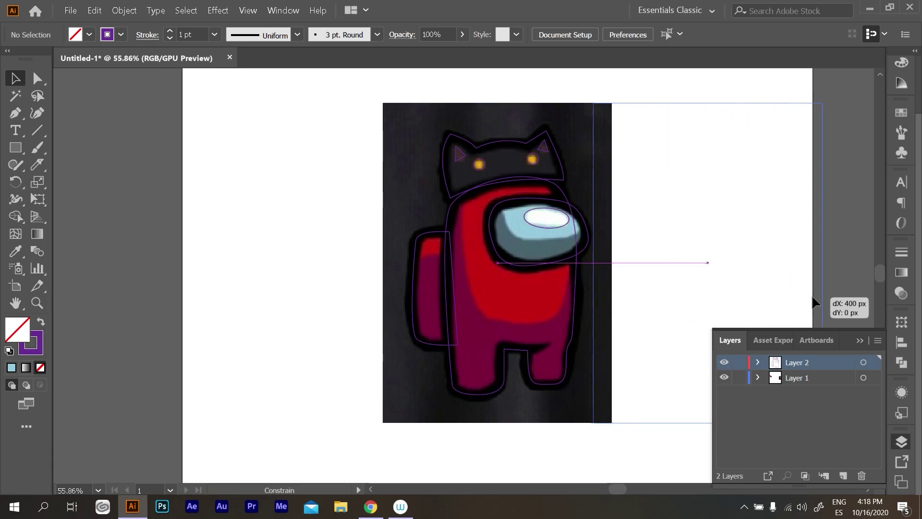
left_click_drag(379, 115, 669, 420)
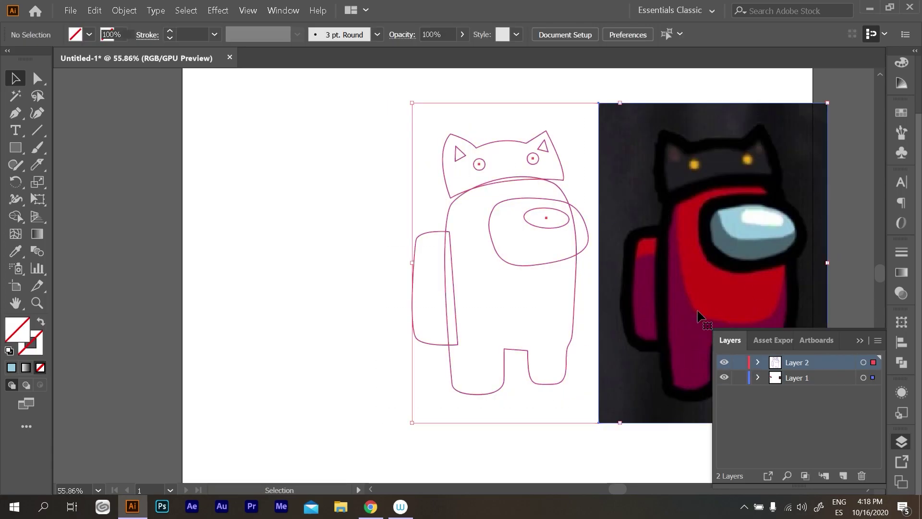
left_click_drag(705, 272, 585, 272)
scroll(371, 210, "up", 1)
left_click(485, 255)
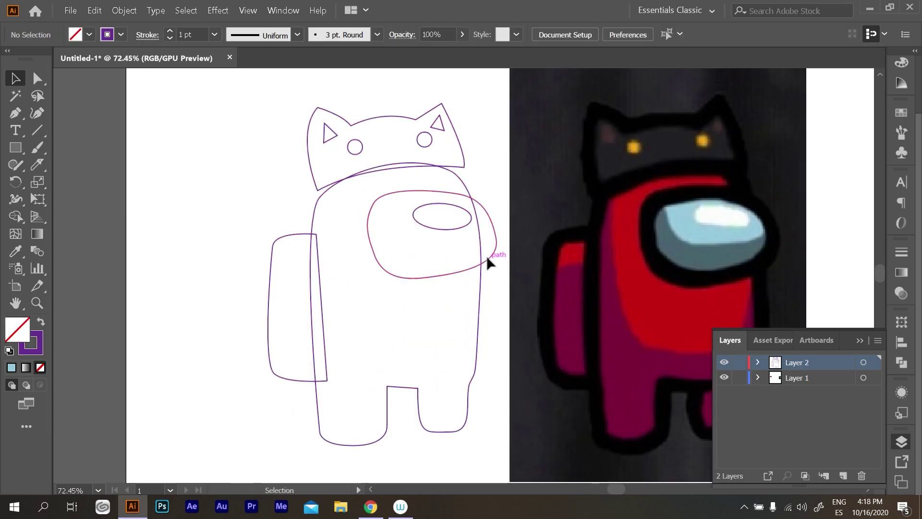
Fill the visor with the light blue sampled from the reference image.
key("i")
left_click(739, 233)
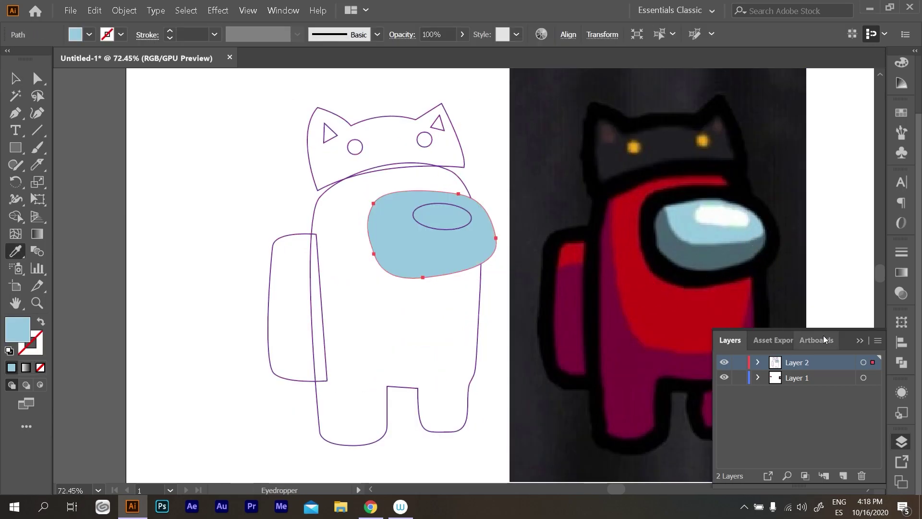
left_click(859, 341)
key("v")
left_click(638, 362)
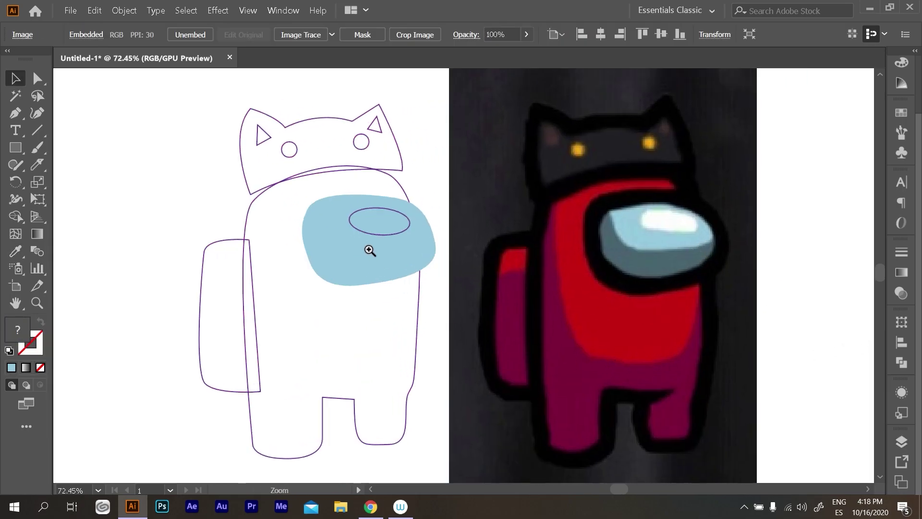
scroll(370, 251, "up", 1, "alt")
left_click(406, 256)
Give the visor a black stroke raised to 20 pt.
key("a")
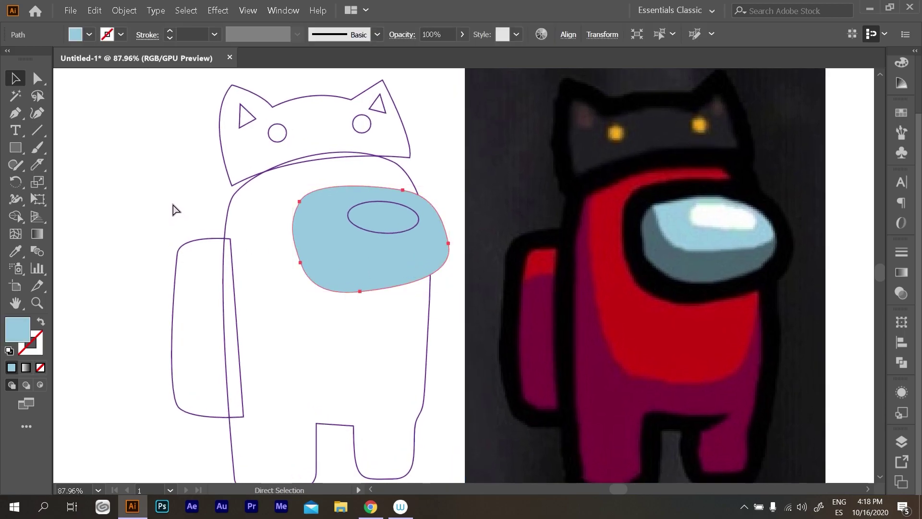
key("v")
left_click(89, 34)
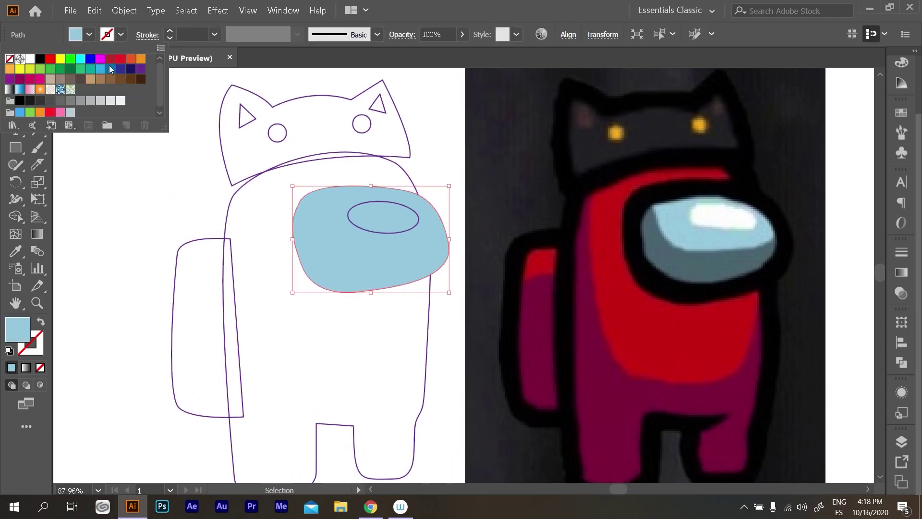
left_click(30, 101)
left_click(168, 30)
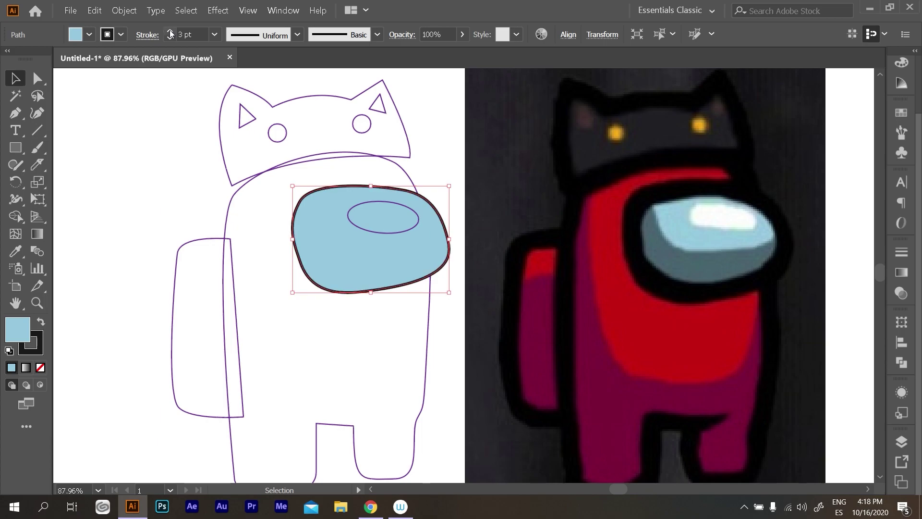
left_click(168, 30)
left_click(169, 31)
left_click(169, 31)
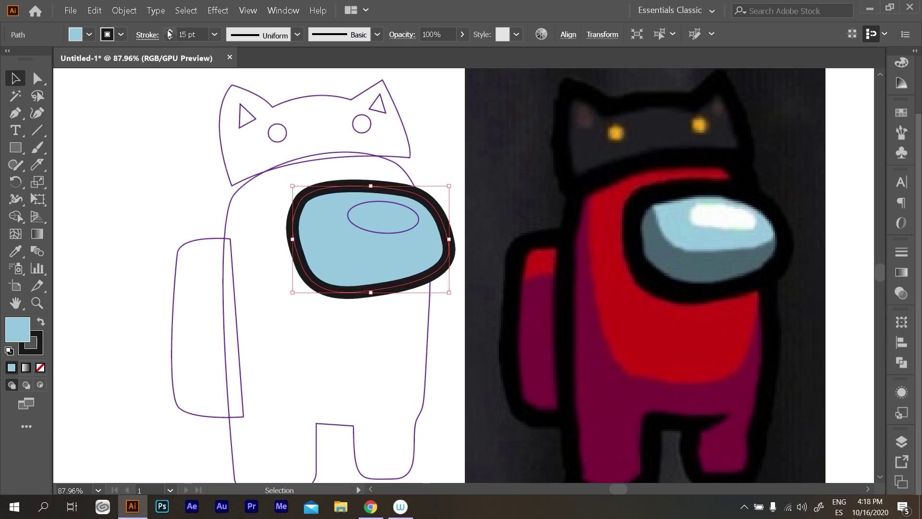
left_click(169, 31)
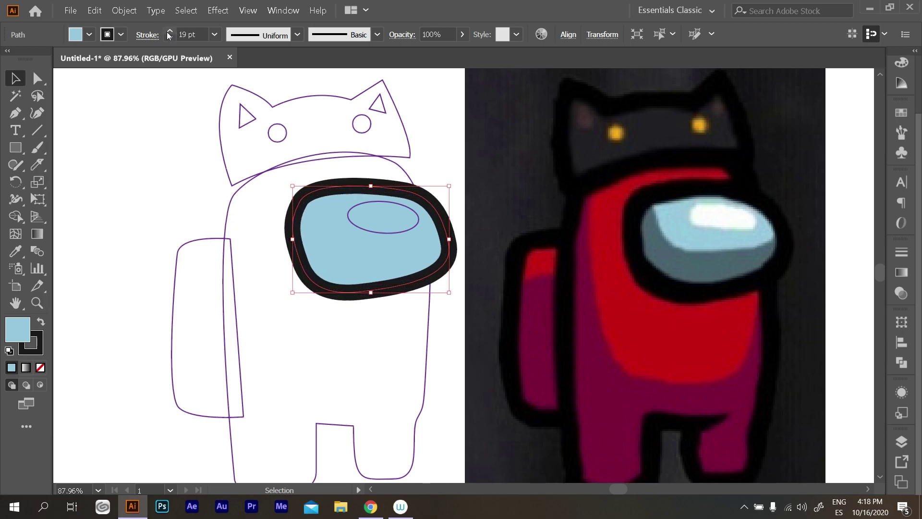
left_click(169, 31)
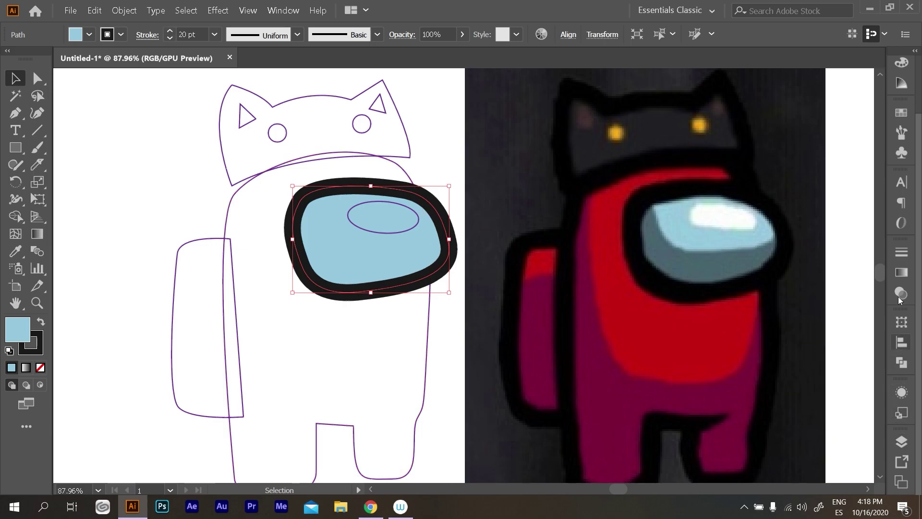
left_click(902, 252)
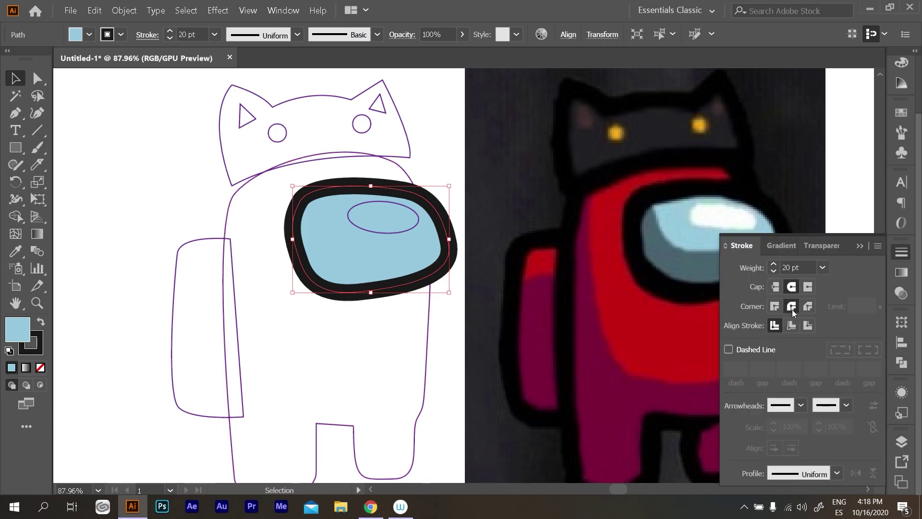
left_click(860, 246)
left_click(448, 140)
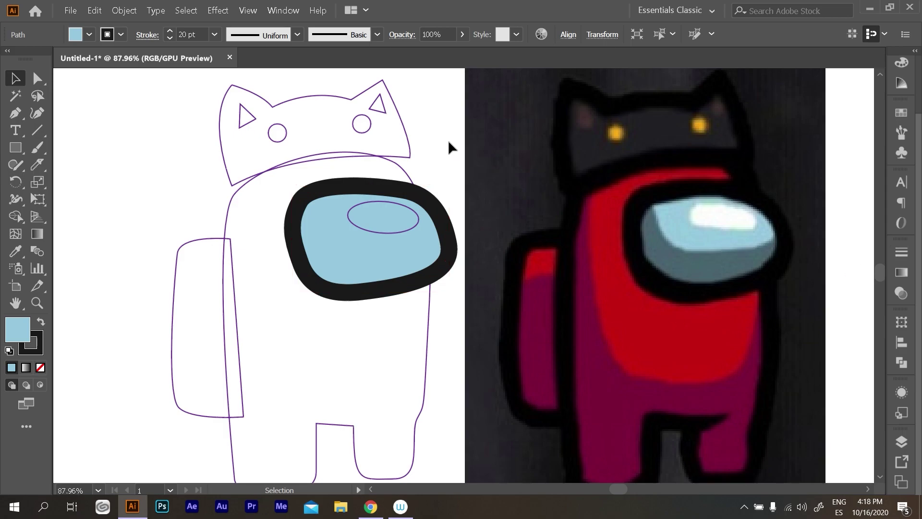
Fill the visor highlight ellipse with light grey.
left_click(416, 216)
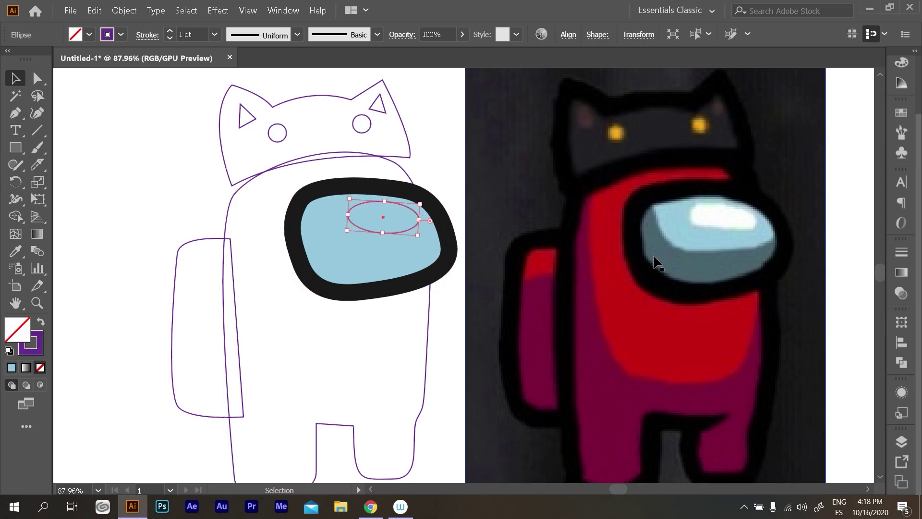
left_click(90, 35)
left_click(116, 100)
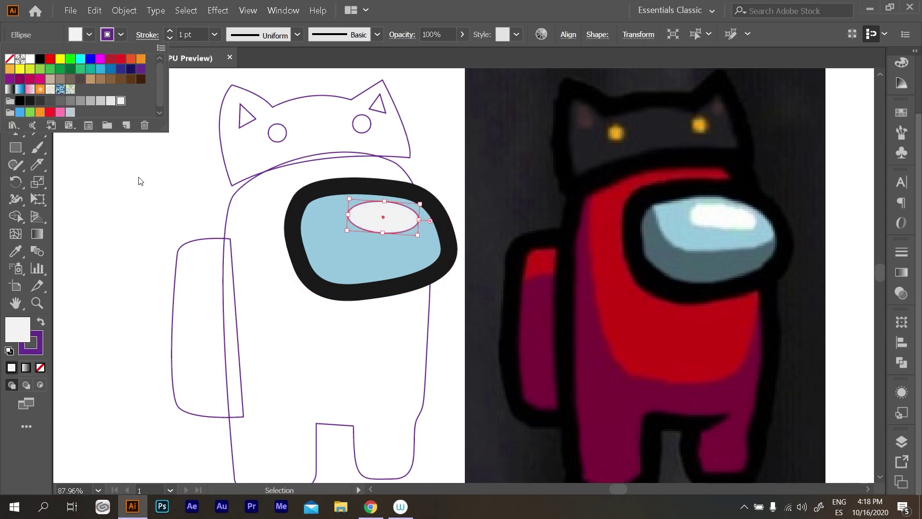
left_click(144, 184)
Set the highlight's stroke to None, then select the blue visor shape.
left_click(398, 218)
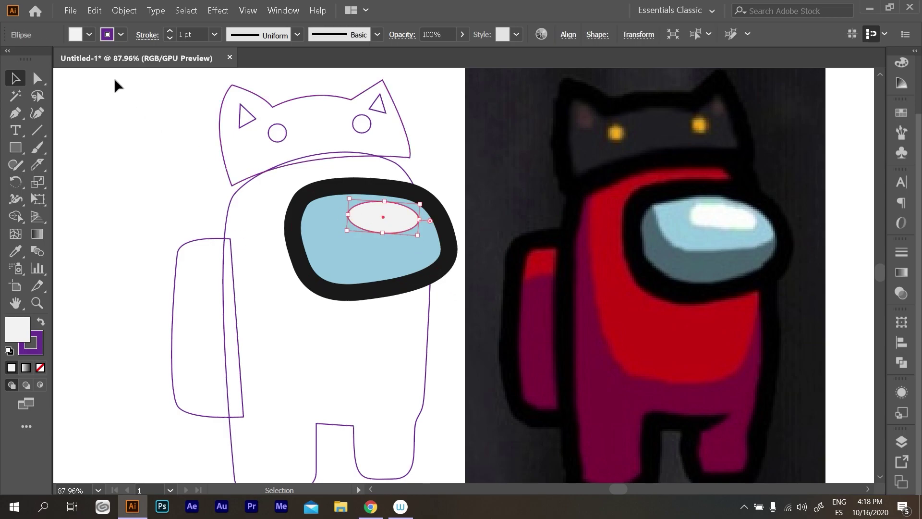
left_click(121, 35)
left_click(14, 59)
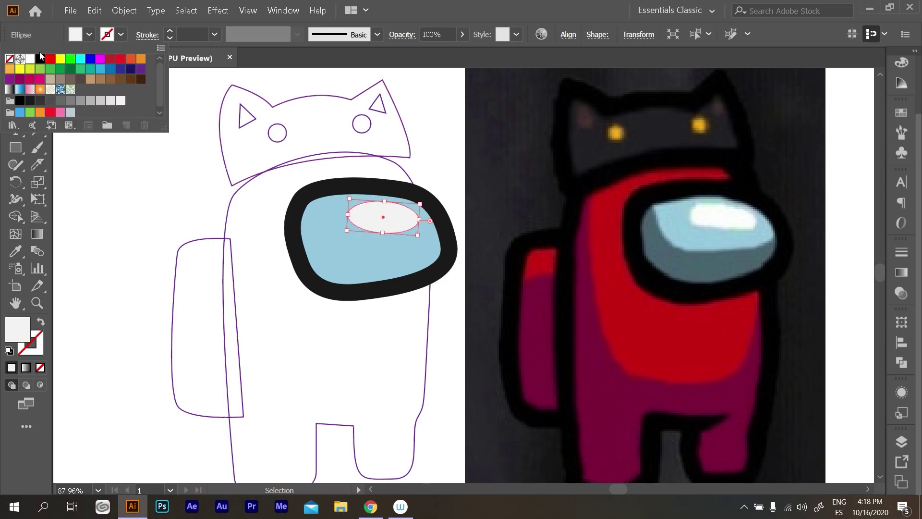
left_click(116, 39)
left_click(137, 123)
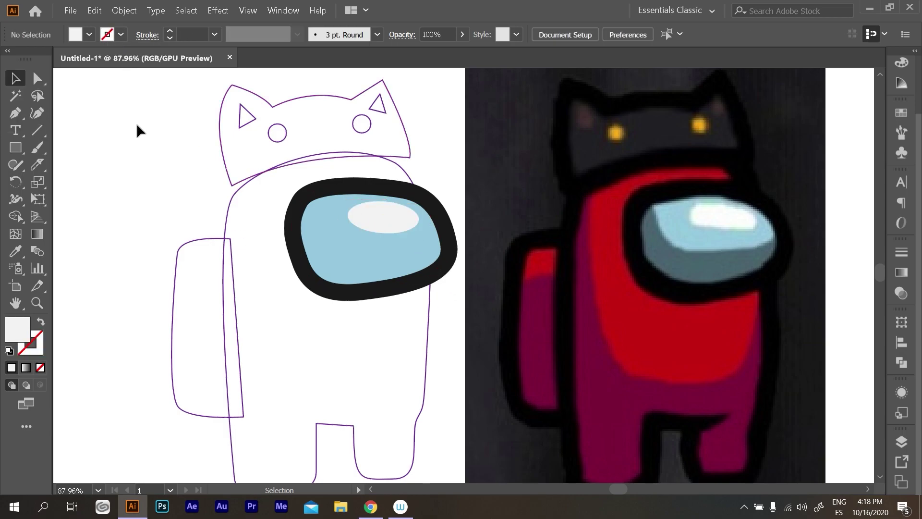
left_click(321, 231)
Knife-cut the visor into upper and lower pieces and bring the white highlight oval forward.
key("ctrl+shift+bracketright")
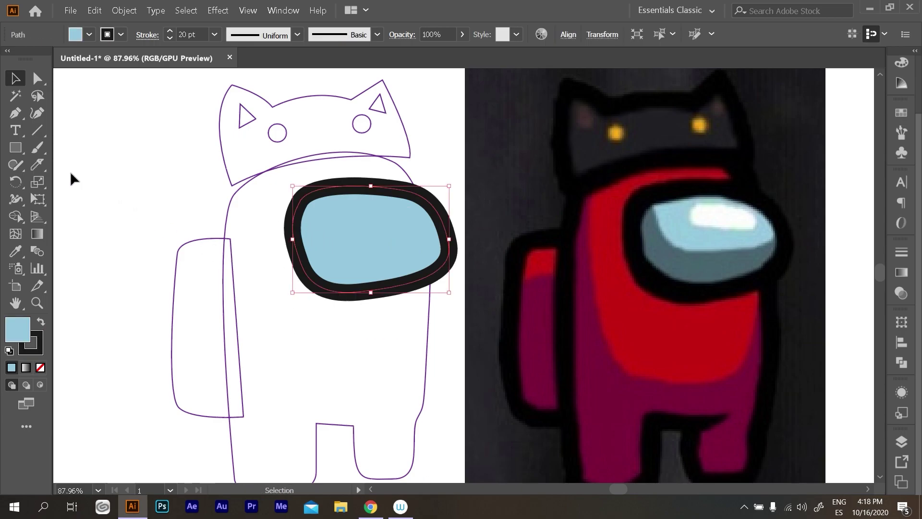
left_click(39, 164)
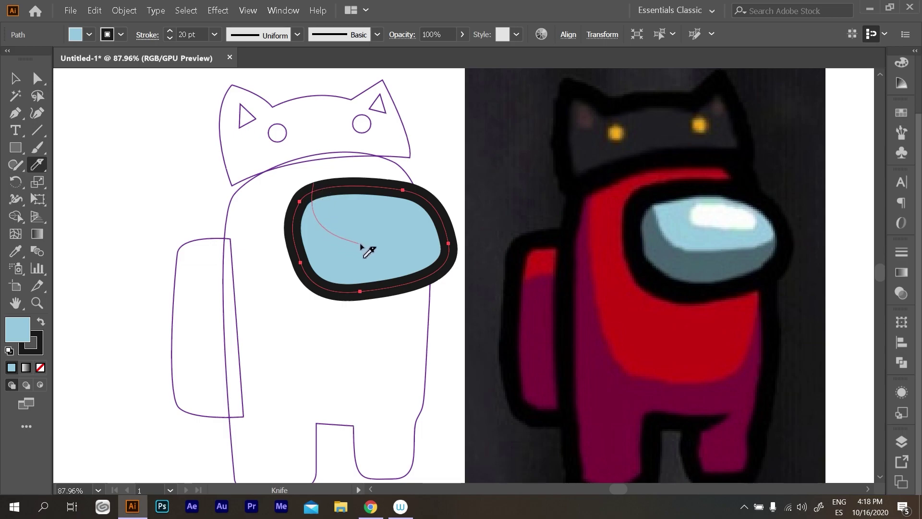
left_click_drag(449, 254, 473, 247)
key("v")
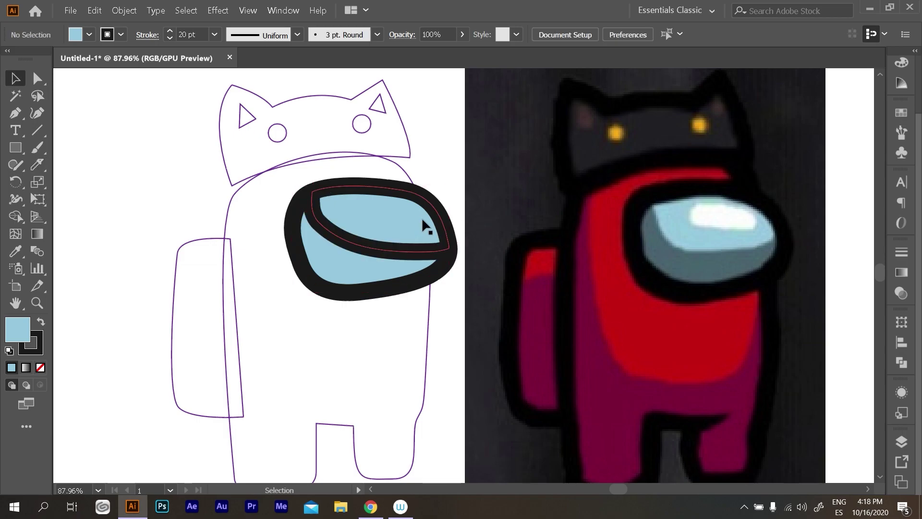
left_click(394, 252)
key("ctrl+shift+bracketleft")
Fill the lower visor piece with dark teal sampled from the reference.
left_click(358, 256)
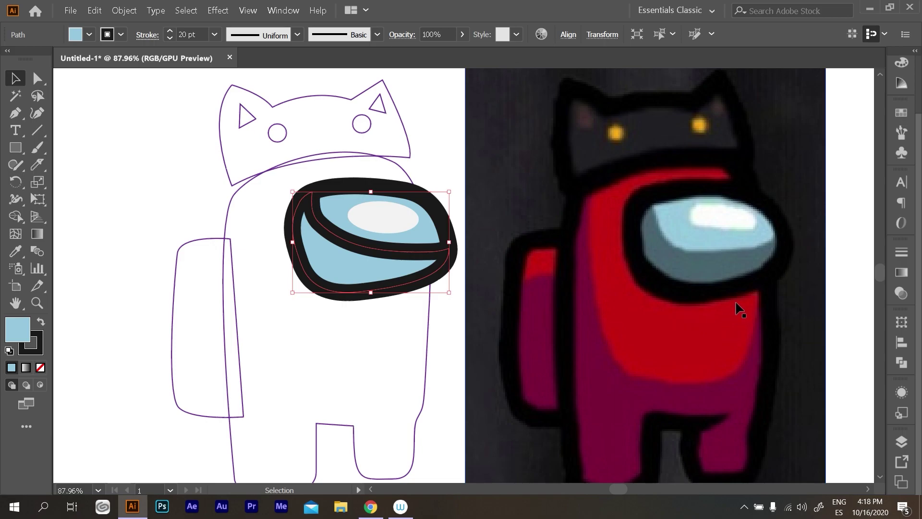
key("i")
left_click(695, 256)
key("v")
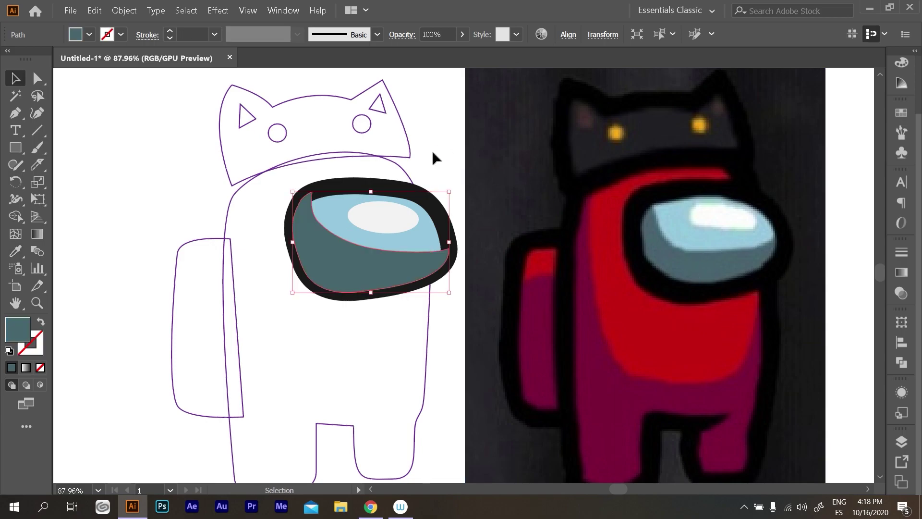
left_click(447, 155)
left_click(431, 207)
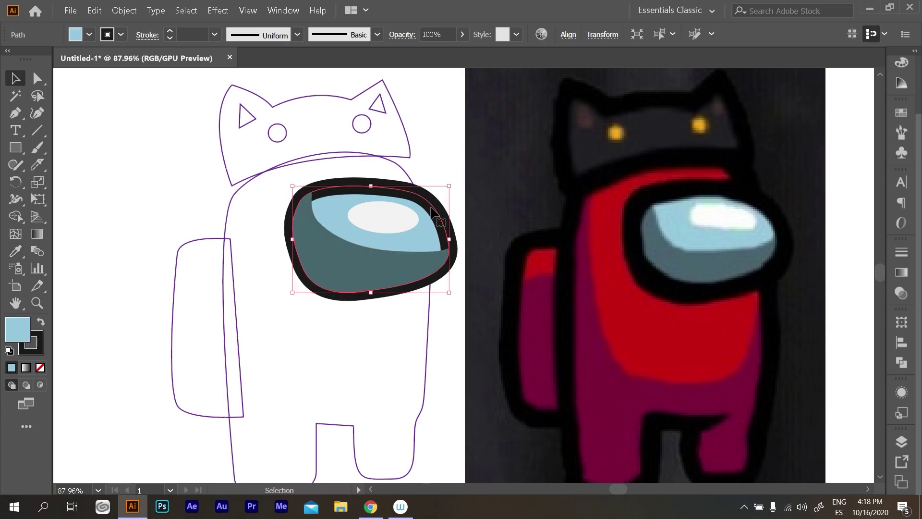
key("ctrl+z")
key("ctrl+z")
key("ctrl+z")
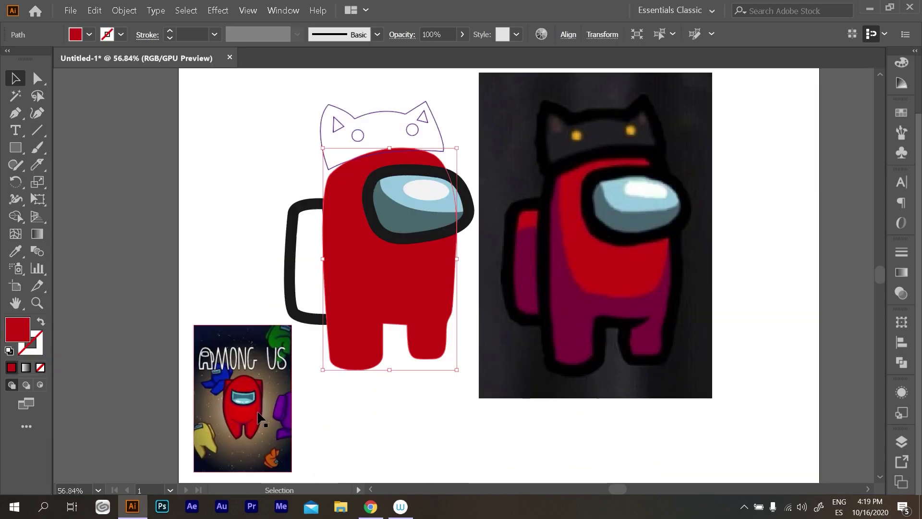
Give the purple crewmate body a black 20 pt outline.
key("i")
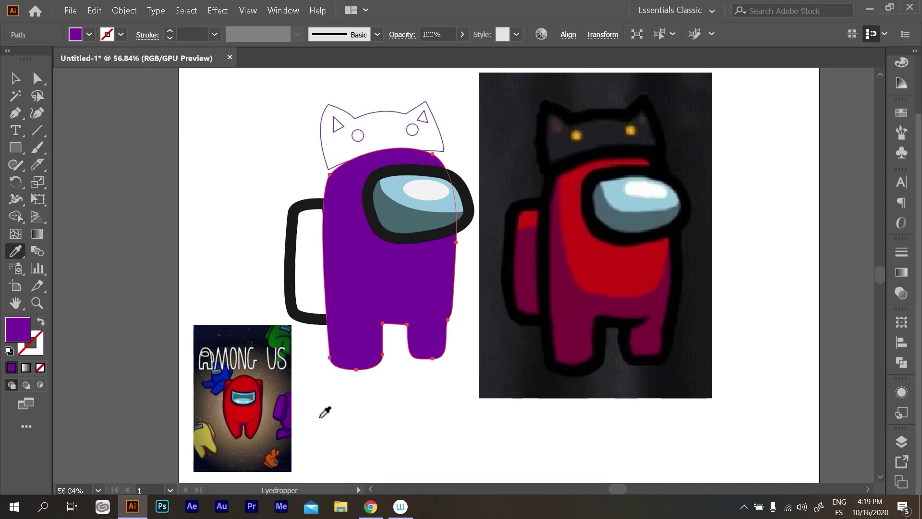
key("v")
scroll(422, 360, "up", 2)
scroll(403, 354, "up", 1)
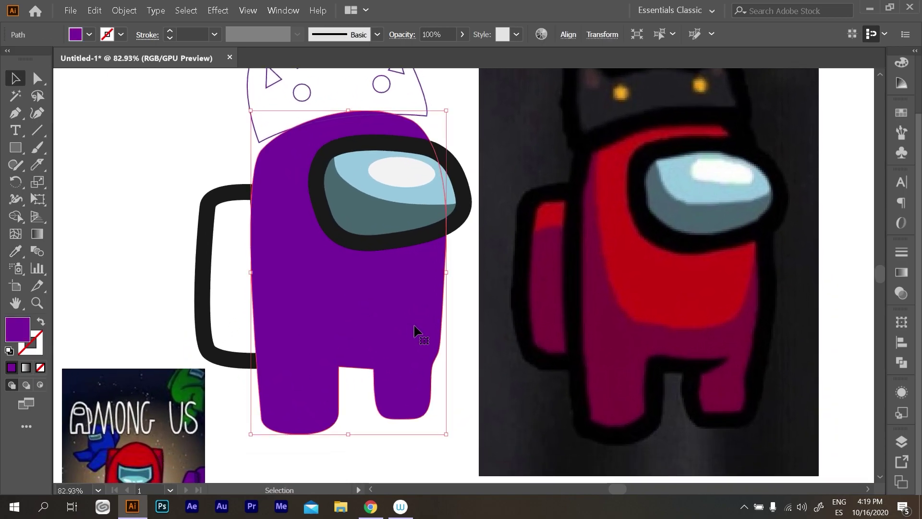
left_click(460, 321)
left_click(421, 326)
left_click(169, 33)
left_click(169, 32)
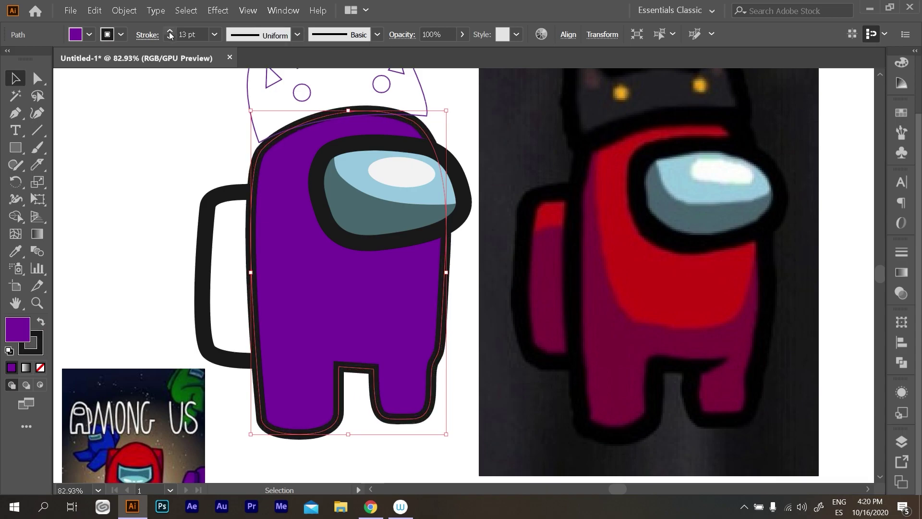
left_click(169, 32)
left_click(169, 32)
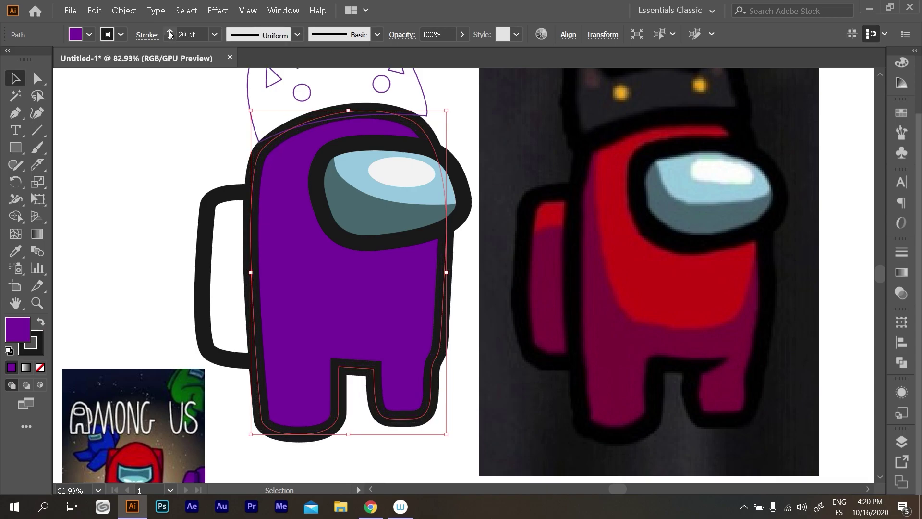
left_click(121, 34)
left_click(159, 144)
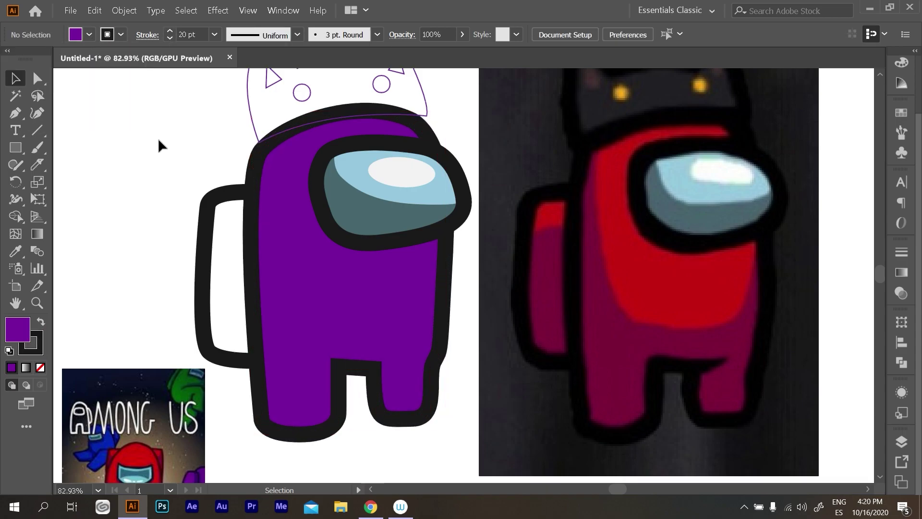
Fill the backpack with the body's purple using the Eyedropper.
left_click(207, 202)
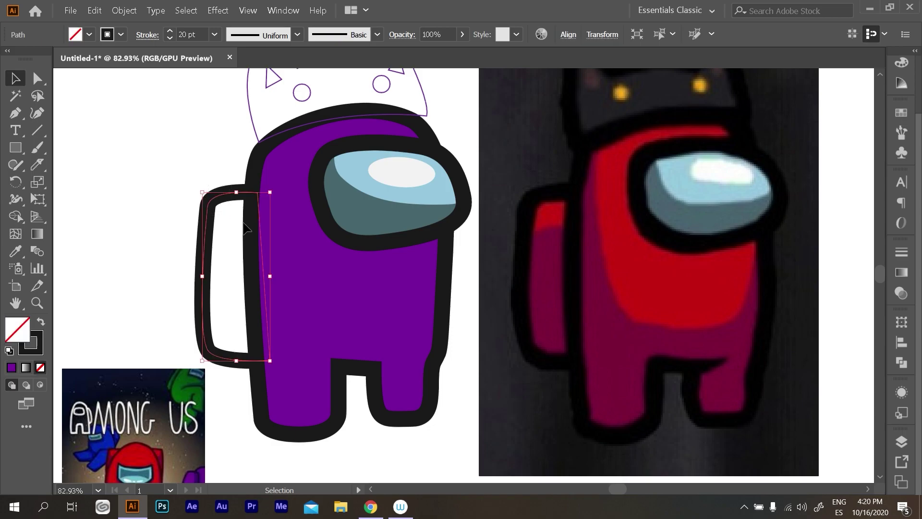
key("i")
left_click(331, 286)
key("v")
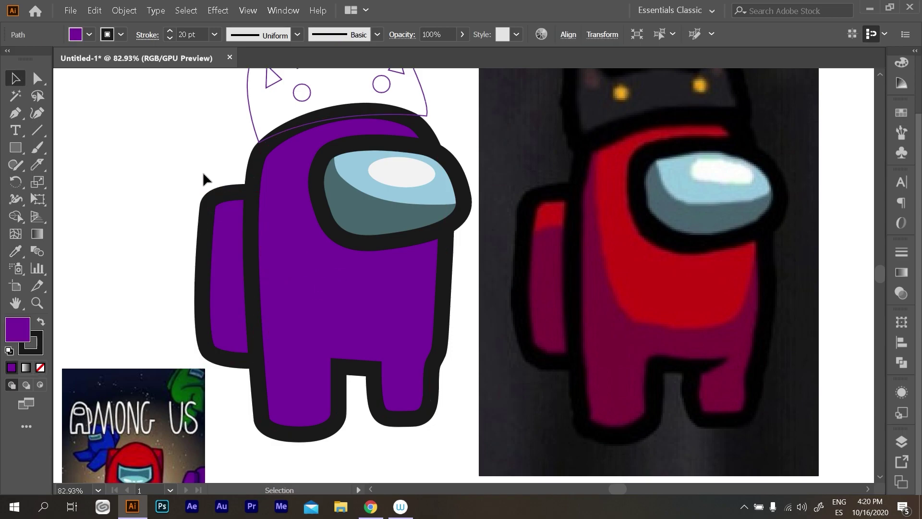
left_click(128, 201)
left_click(235, 264)
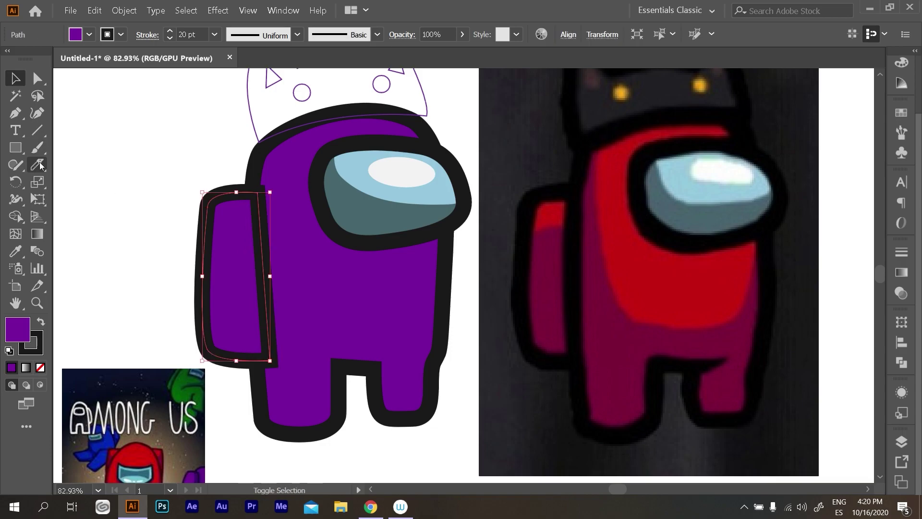
Knife-cut the backpack into a top and a lower piece.
key("k")
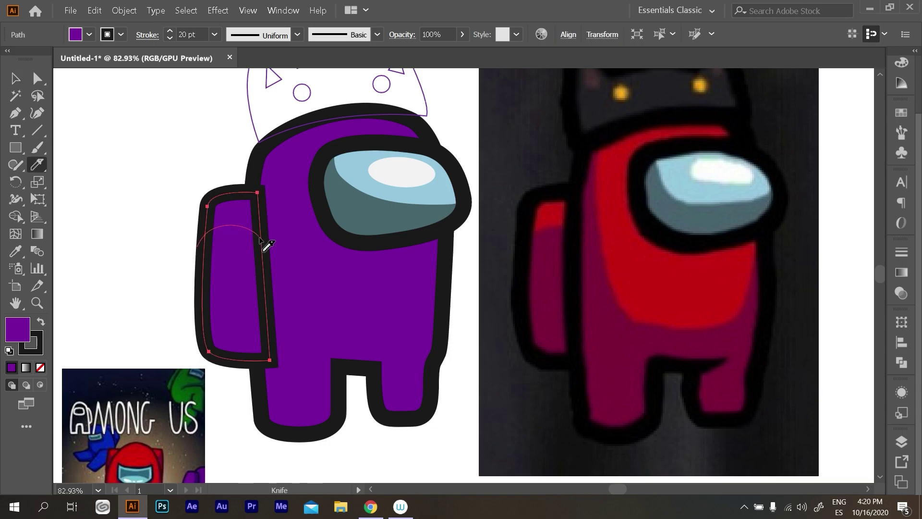
left_click_drag(263, 242, 267, 246)
key("v")
left_click(220, 175)
left_click_drag(226, 211, 161, 151)
key("ctrl+z")
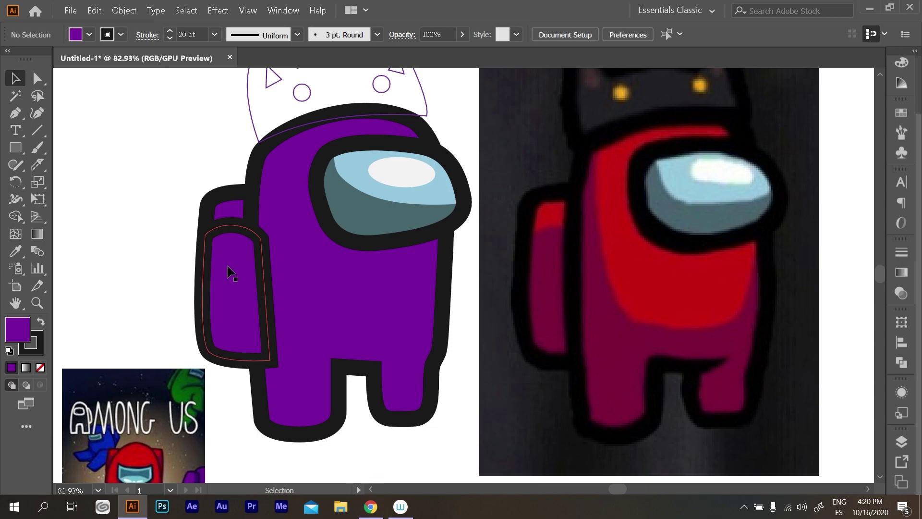
Fill the lower backpack piece with a darker purple from the thumbnail.
left_click(230, 271)
left_click_drag(216, 473, 213, 317)
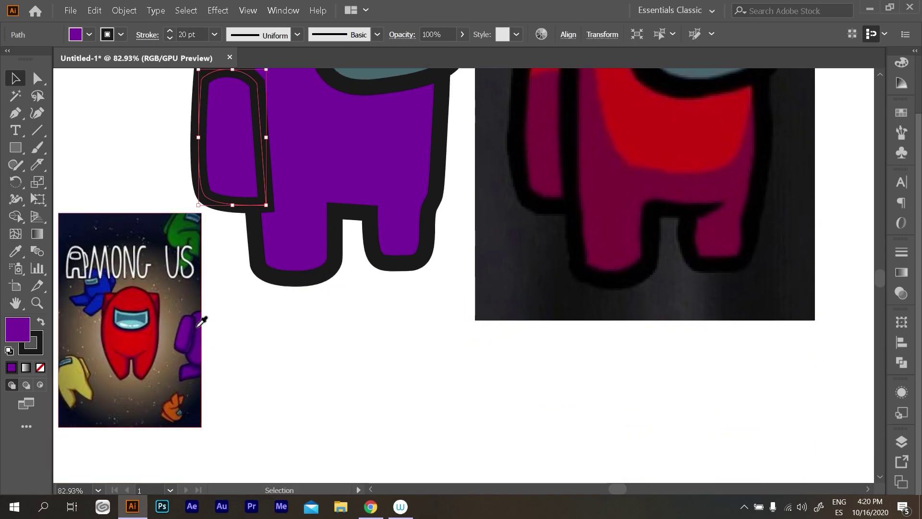
left_click(200, 321)
key("v")
left_click(266, 330)
scroll(198, 308, "up", 2)
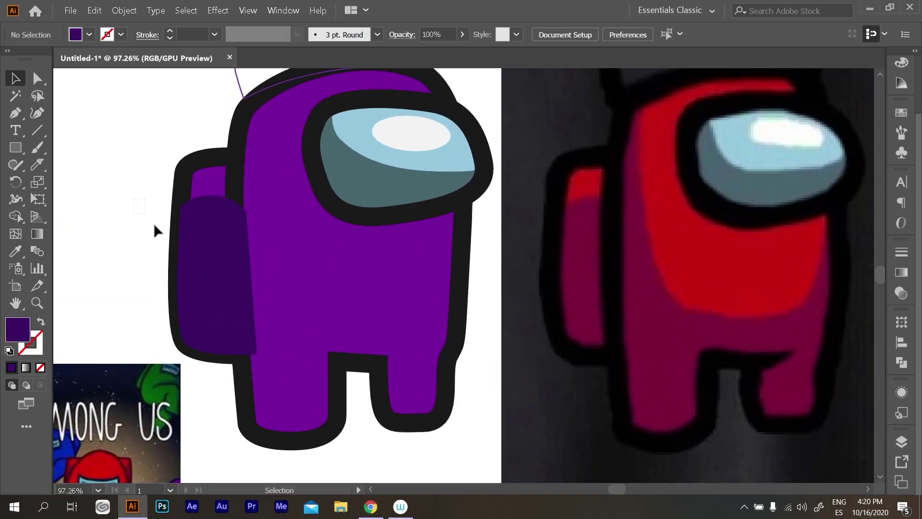
Send both backpack pieces behind the body.
right_click(194, 283)
mouse_move(224, 232)
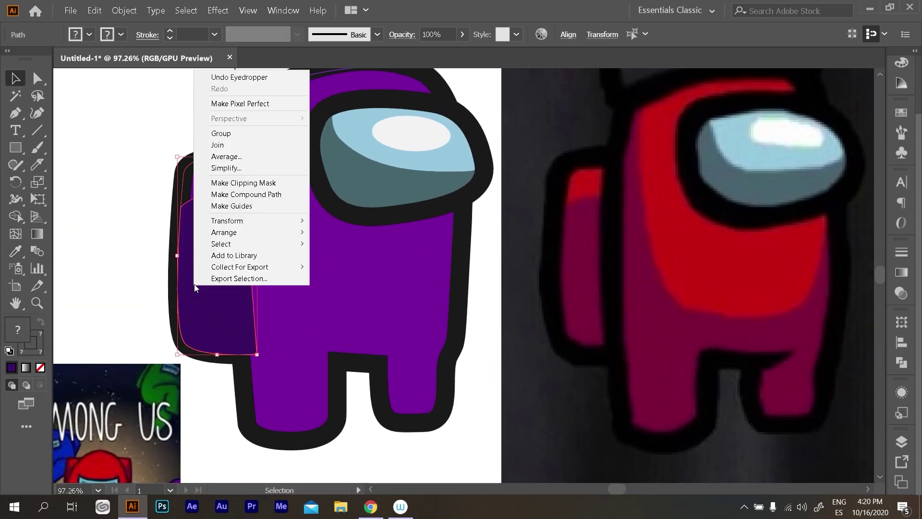
left_click(143, 247)
left_click(142, 244)
key("ctrl+z")
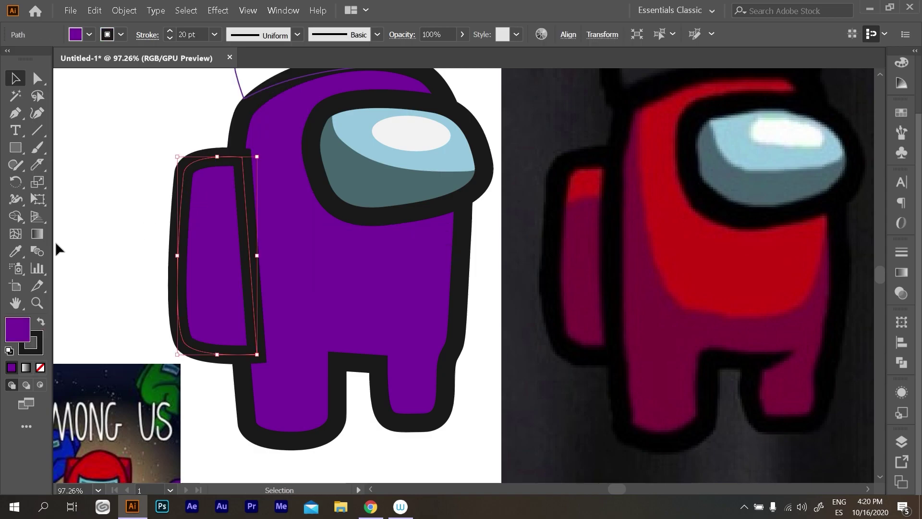
key("ctrl+z")
left_click(144, 190)
left_click_drag(192, 242, 212, 267)
right_click(199, 239)
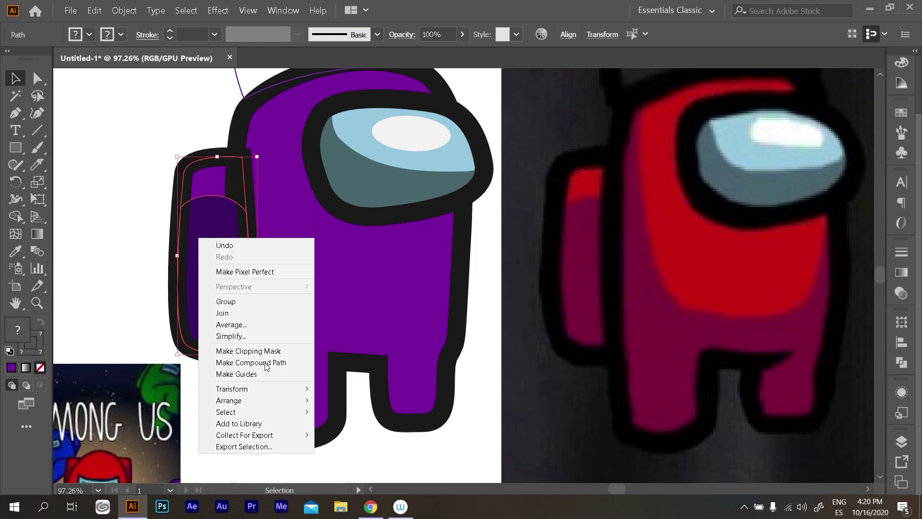
mouse_move(229, 401)
left_click(379, 434)
scroll(377, 432, "down", 2)
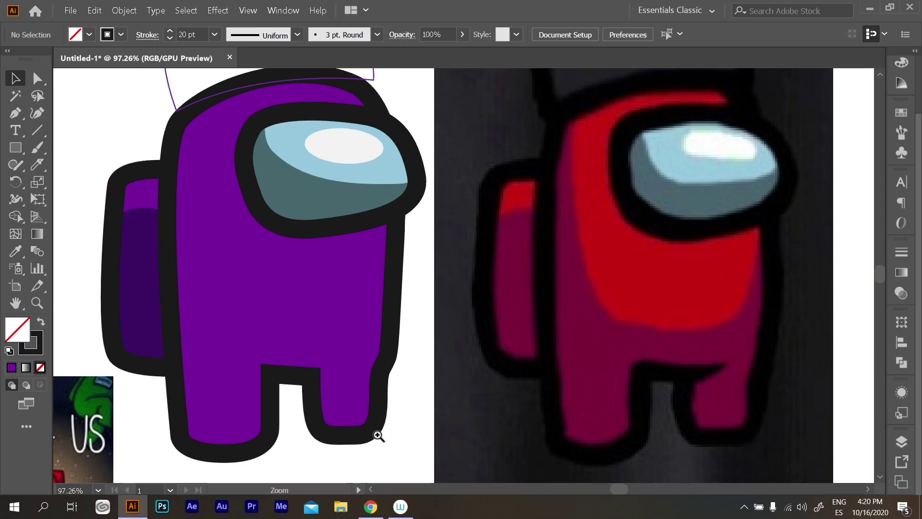
left_click_drag(386, 429, 408, 409)
left_click(384, 350)
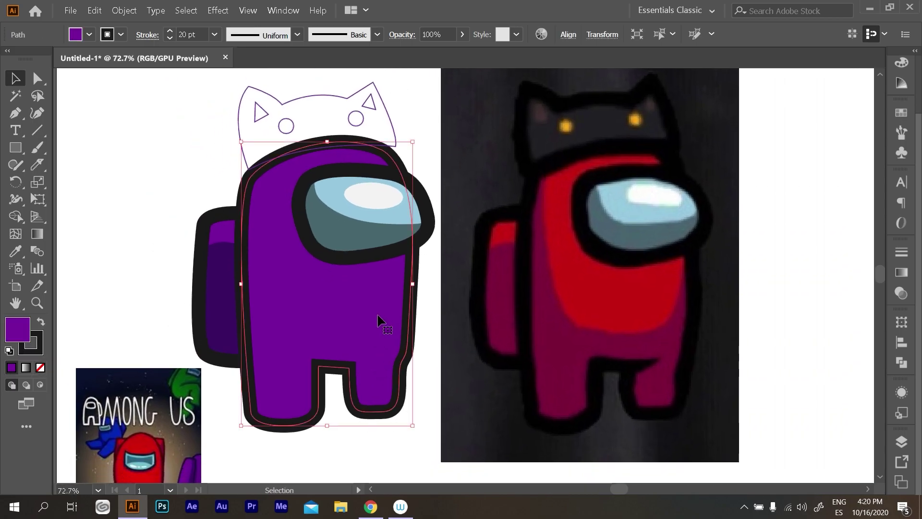
Knife-slice the purple body along a curved line for the shadow.
key("ctrl+shift+bracketright")
left_click(425, 330)
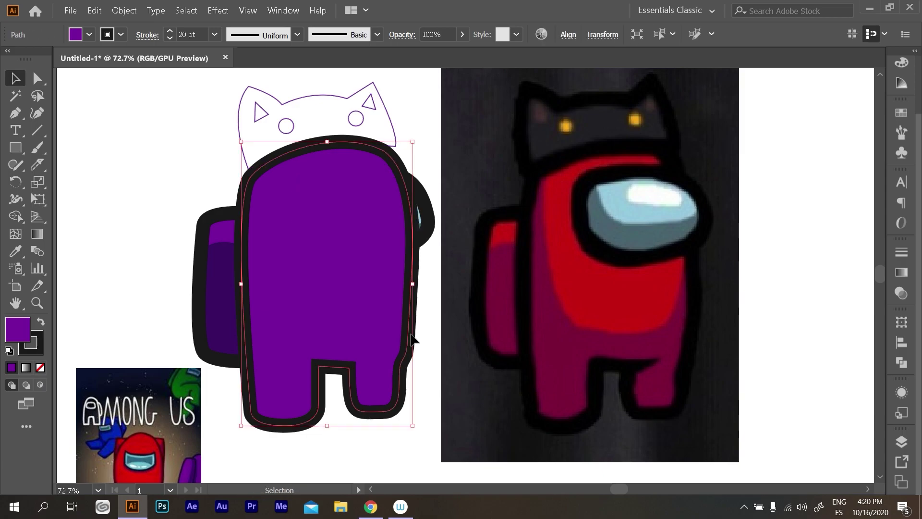
left_click(44, 165)
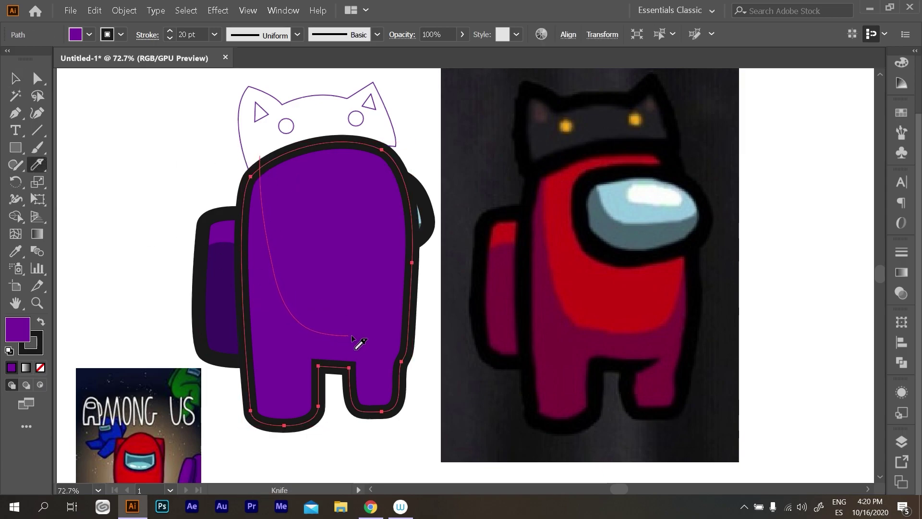
left_click_drag(352, 338, 430, 273)
key("v")
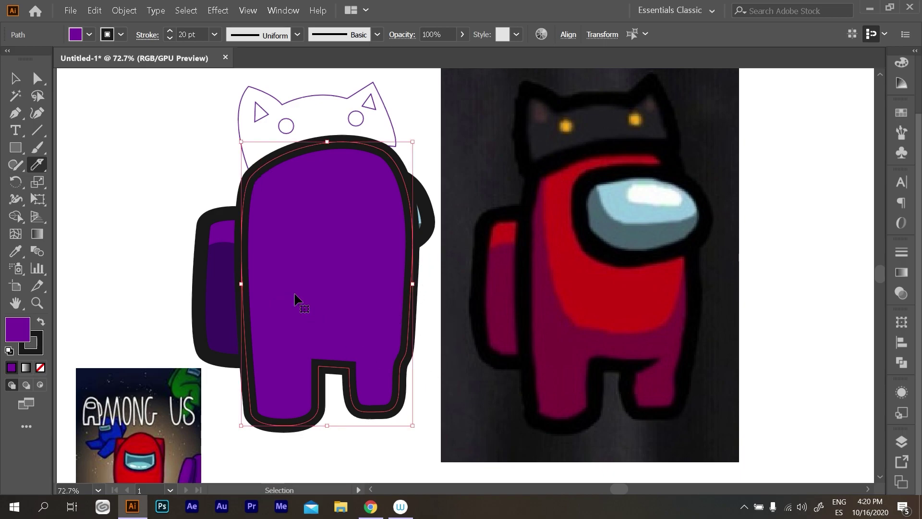
Recut the body along the curve and delete the cut-off upper piece.
key("ctrl")
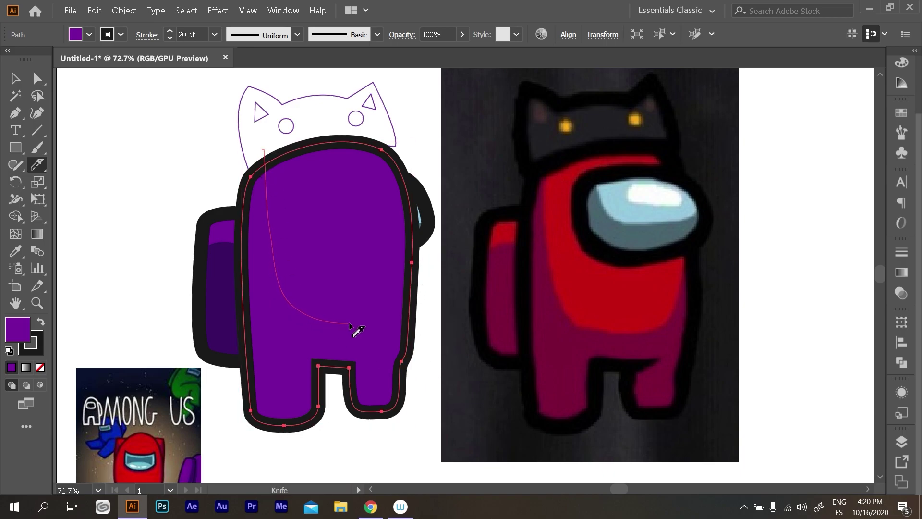
left_click_drag(421, 276, 423, 277)
key("v")
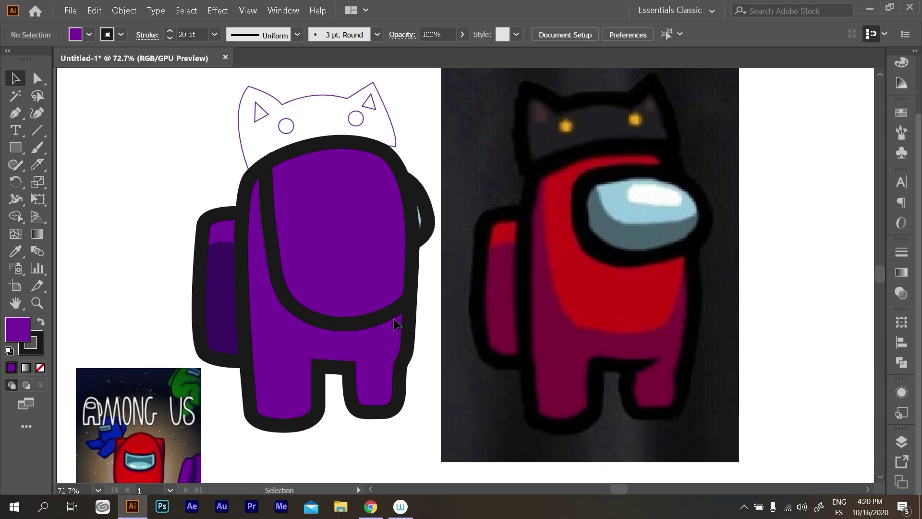
left_click_drag(352, 328, 256, 225)
key("Delete")
Fill the body shadow piece with the backpack's darker purple.
left_click(267, 268)
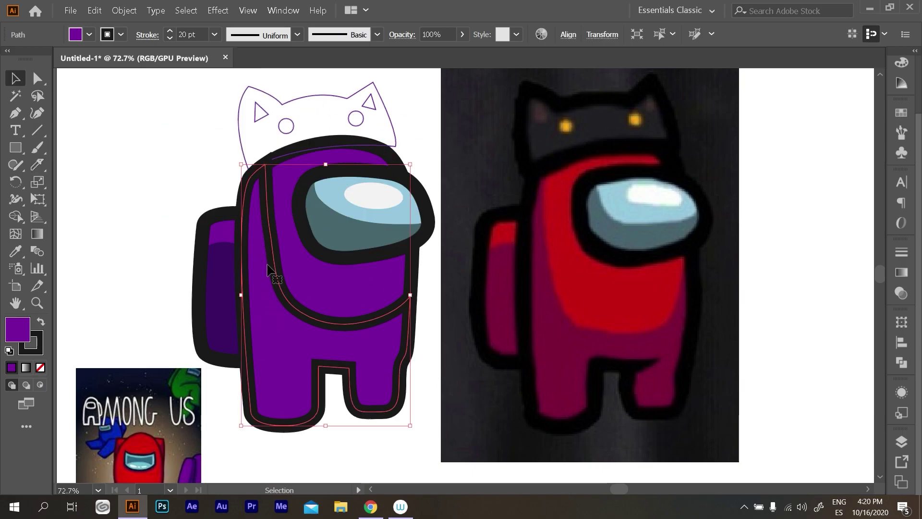
left_click_drag(375, 94, 424, 373)
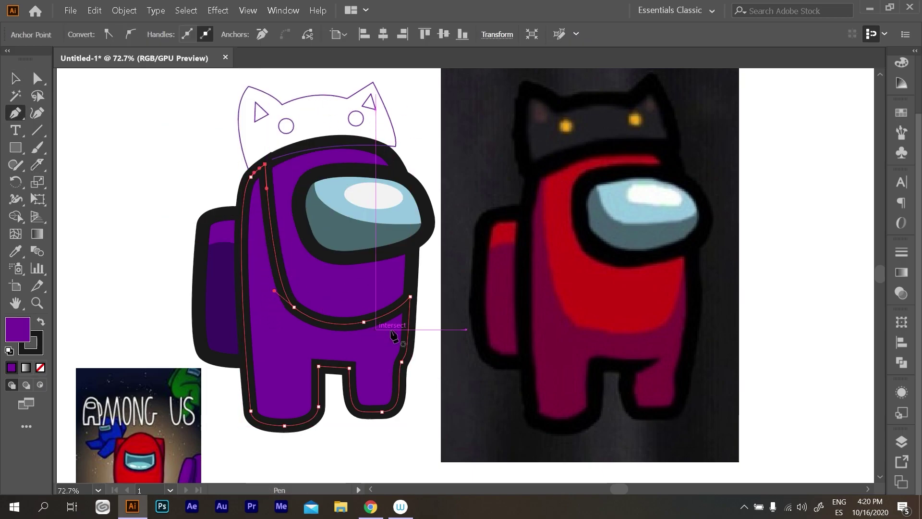
key("i")
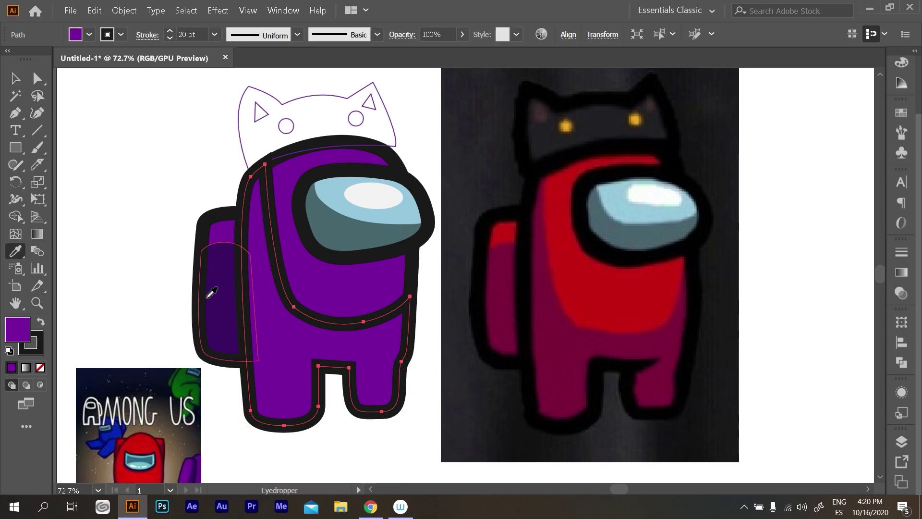
left_click(211, 288)
key("v")
left_click(333, 442)
Delete the leftover Among Us reference thumbnail.
left_click(162, 411)
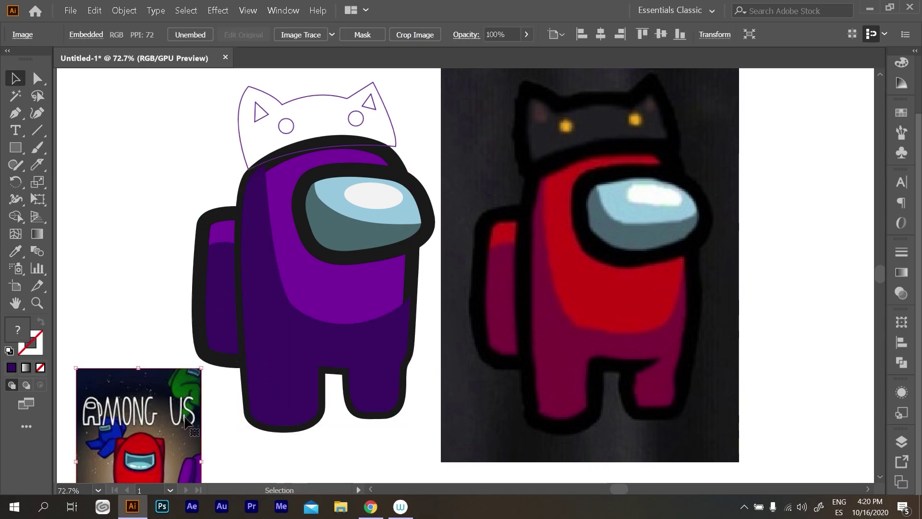
key("Delete")
left_click(369, 322)
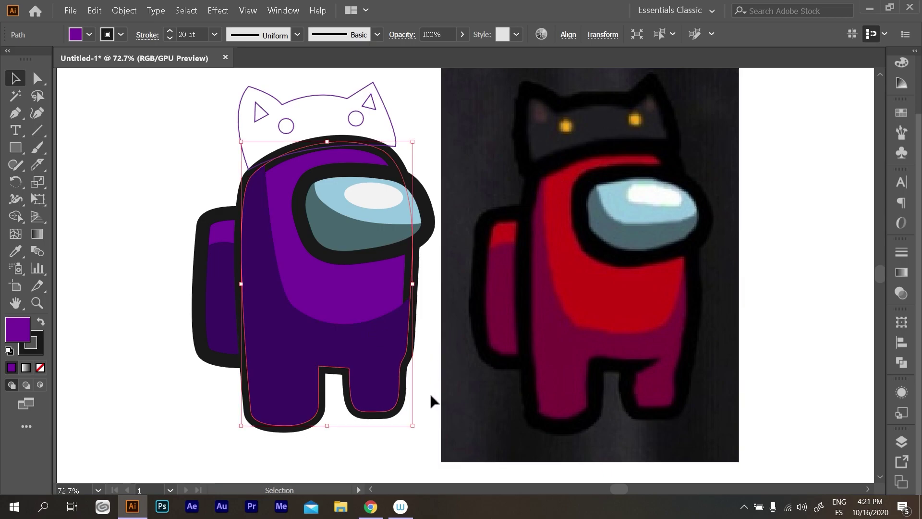
left_click(412, 424)
Bring the blue visor to the front of all shapes.
scroll(363, 218, "up", 1)
left_click(363, 218)
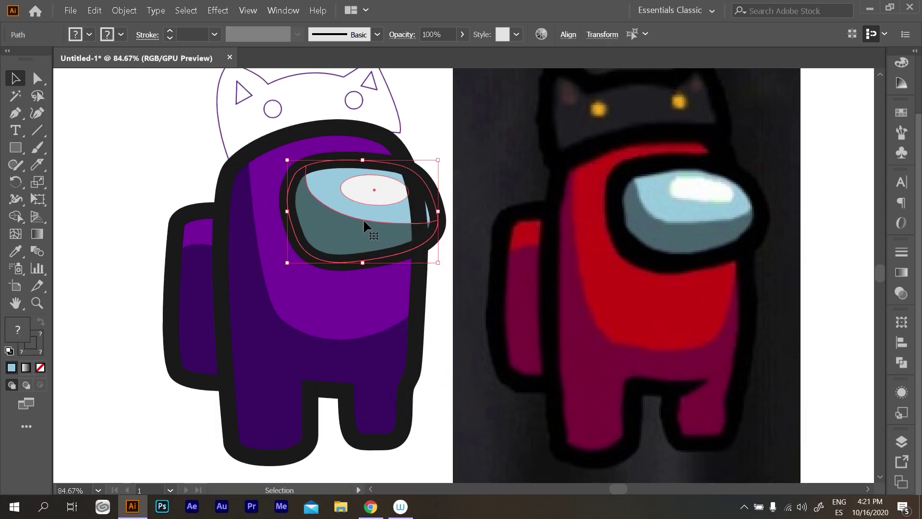
right_click(361, 217)
left_click(513, 379)
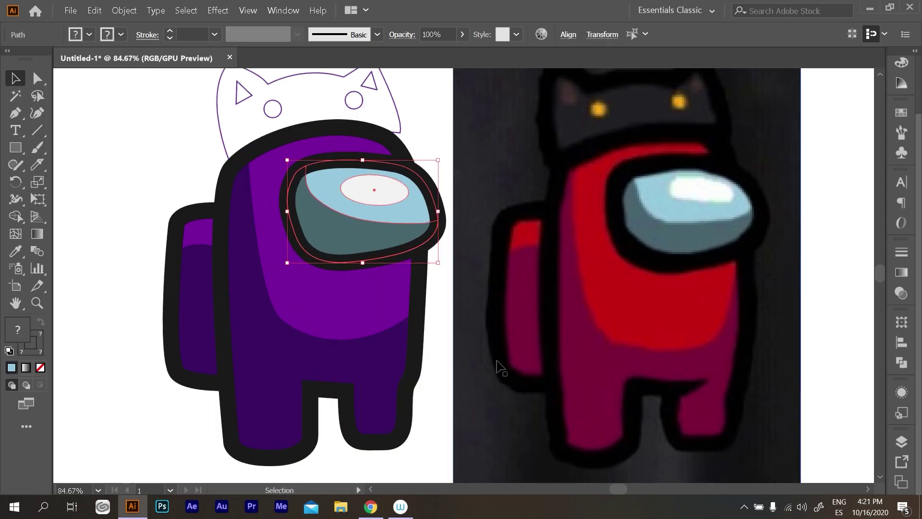
scroll(425, 405, "down", 3)
left_click(425, 406)
scroll(346, 212, "up", 1)
Fill both cat-hat eye circles with the reference's orange.
scroll(420, 200, "up", 3)
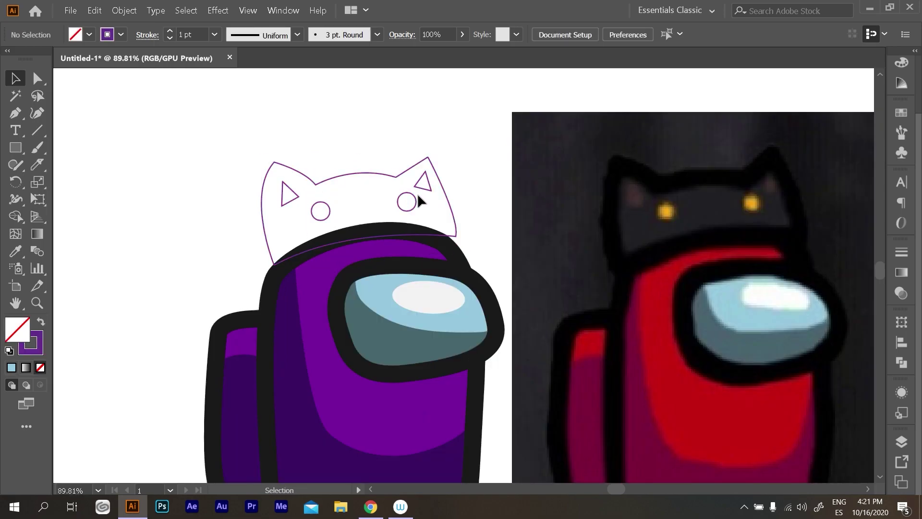
left_click(416, 204)
key("i")
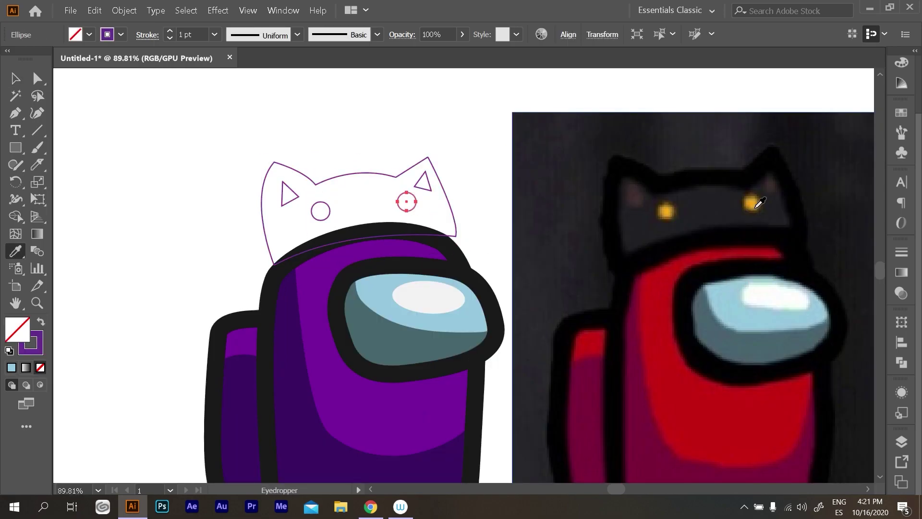
left_click(751, 202)
key("v")
left_click(460, 152)
left_click(406, 202)
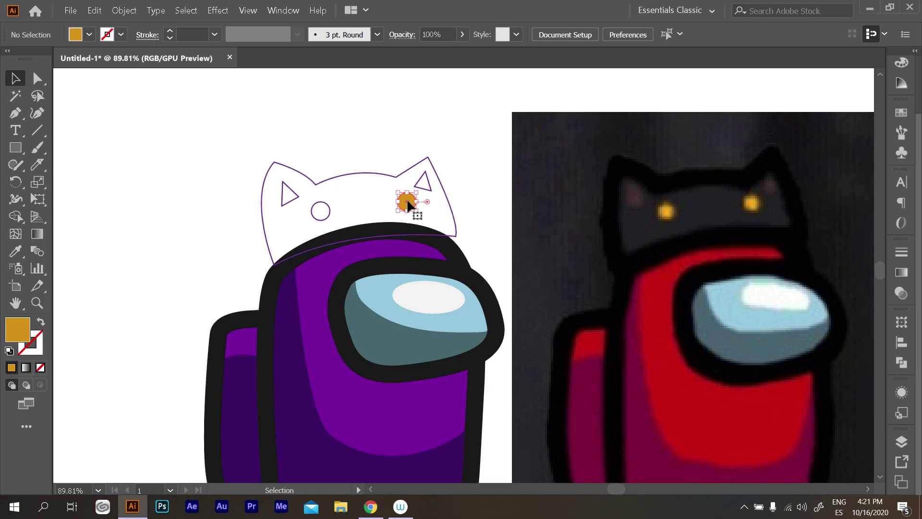
left_click(327, 219)
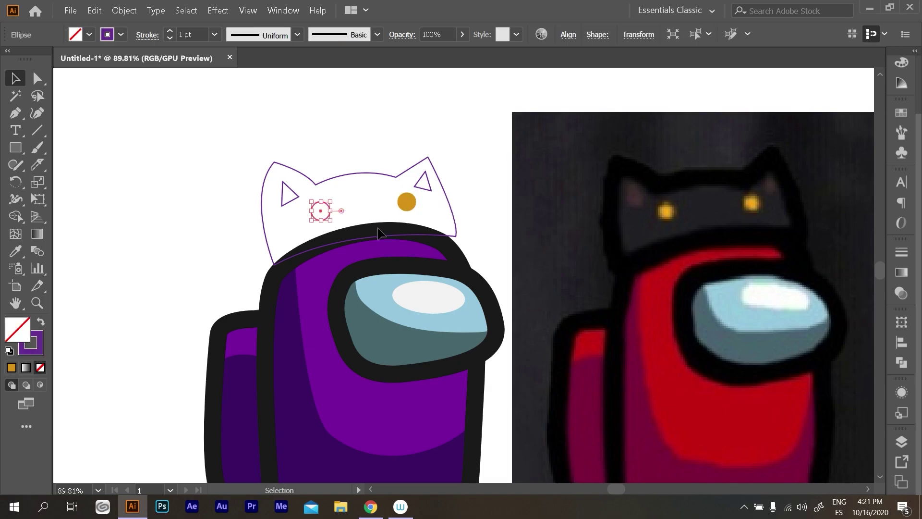
key("i")
left_click(406, 201)
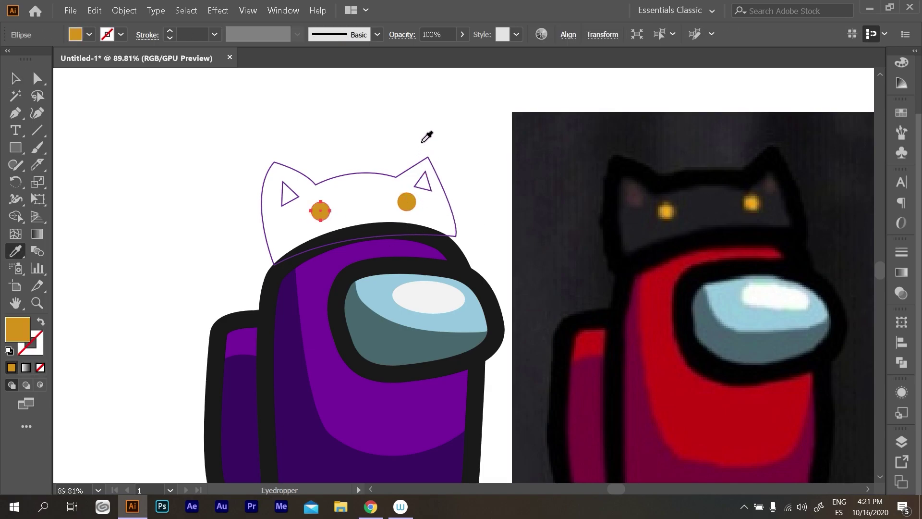
key("v")
Fill both ear triangles with the dark hat colour from the reference.
left_click(425, 182)
left_click(287, 191, "shift")
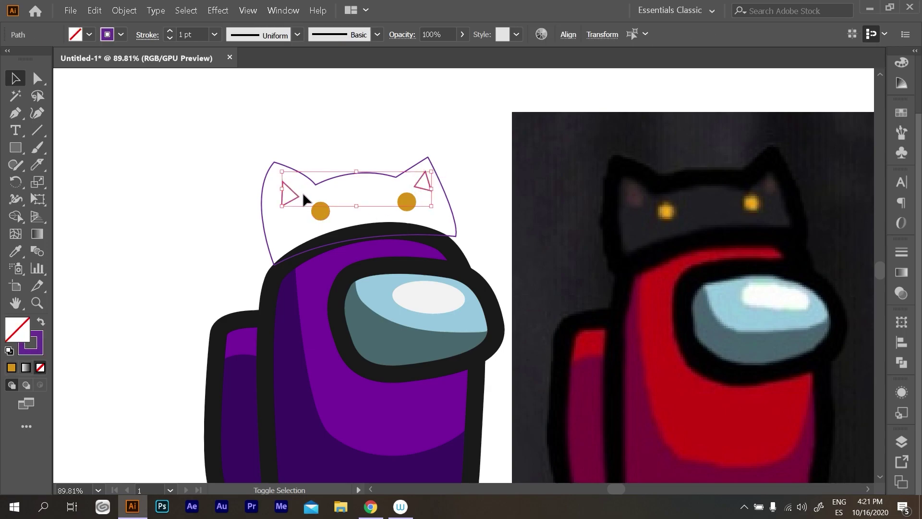
key("i")
left_click(634, 192)
key("v")
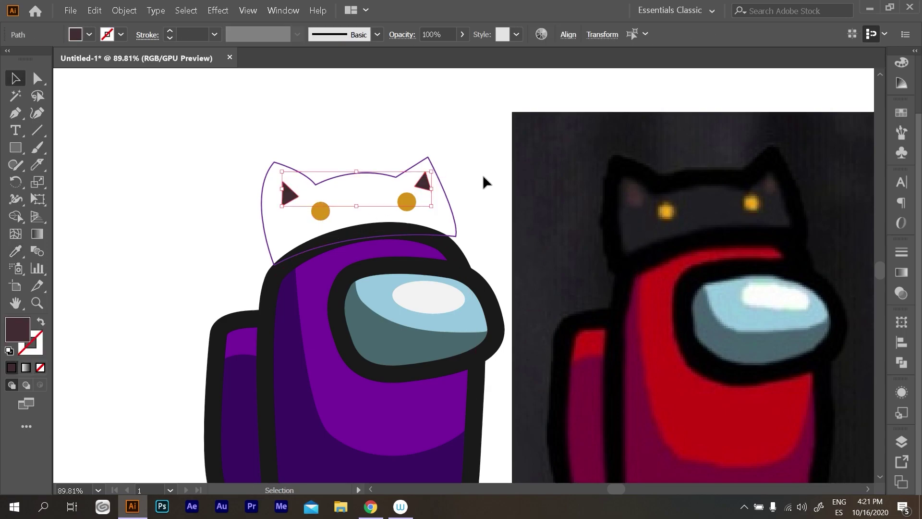
left_click(482, 175)
Give the cat hat a 20 pt outline with Round Join.
left_click(443, 190)
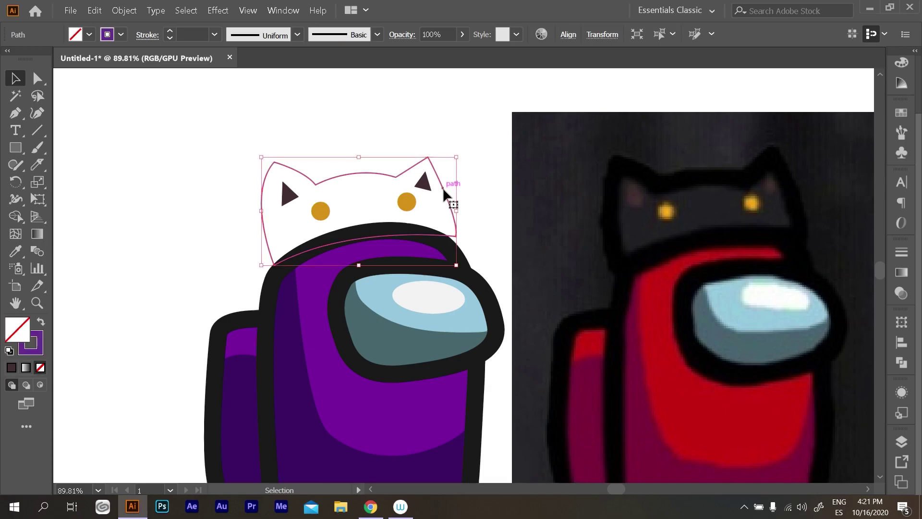
left_click(170, 32)
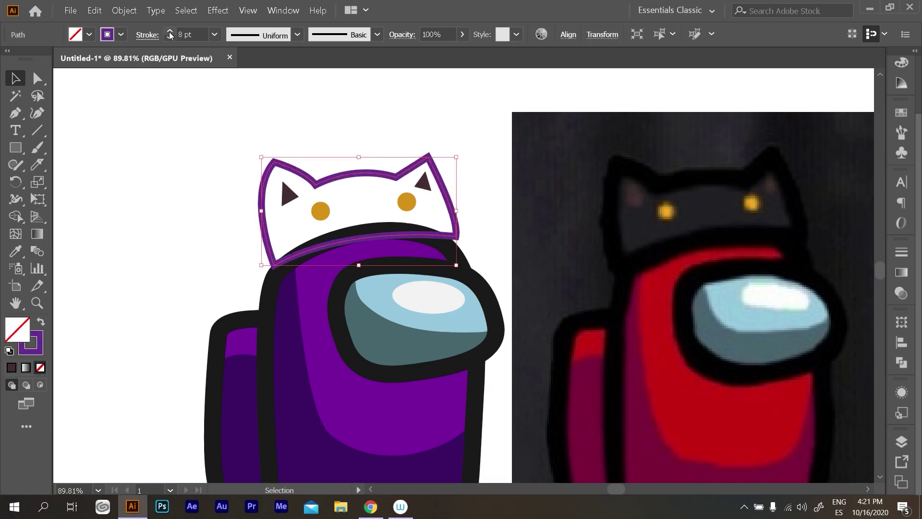
left_click(171, 32)
left_click(170, 32)
left_click(170, 32)
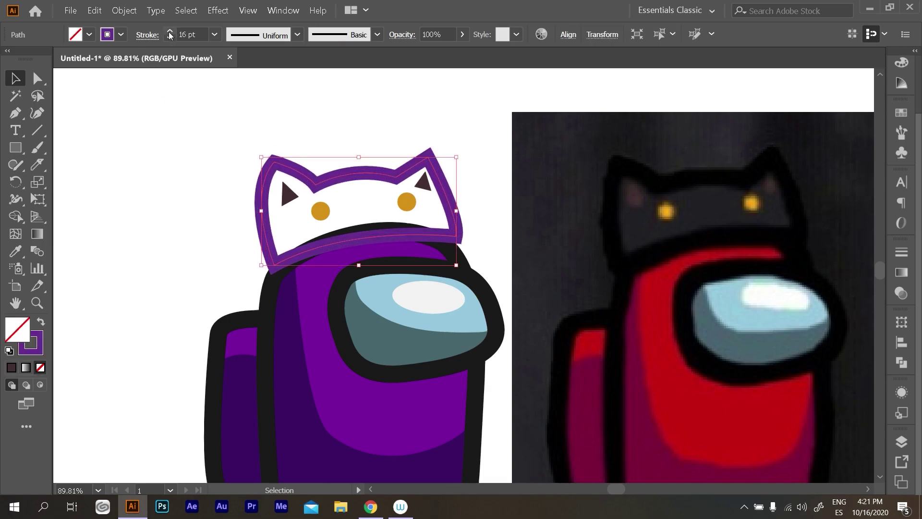
left_click(170, 32)
left_click(170, 32)
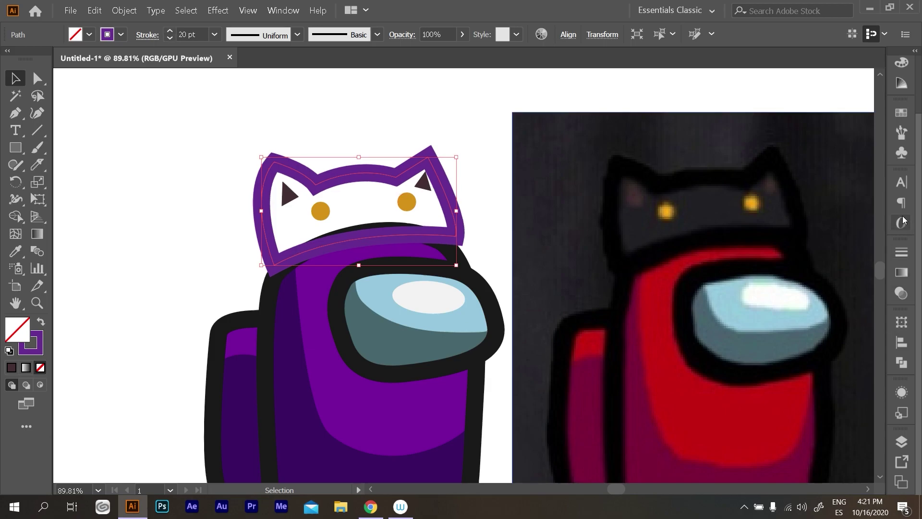
left_click(901, 253)
left_click(791, 305)
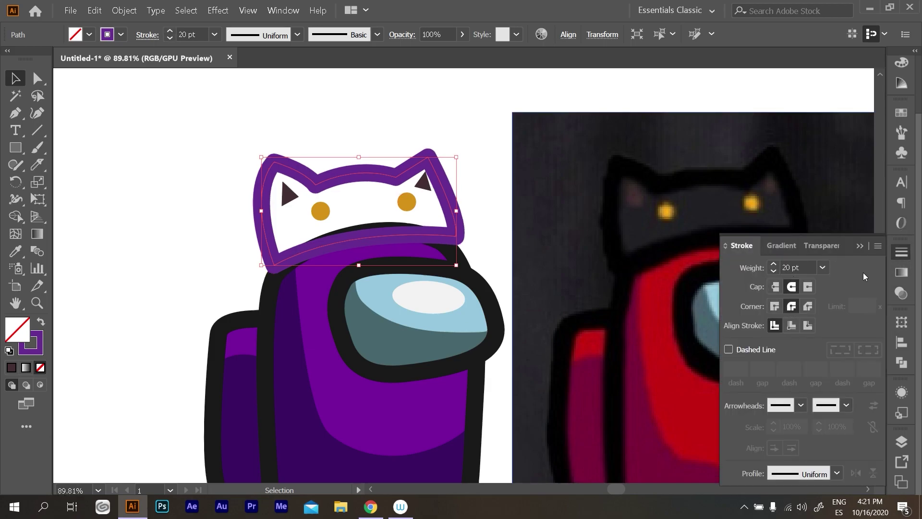
left_click(860, 245)
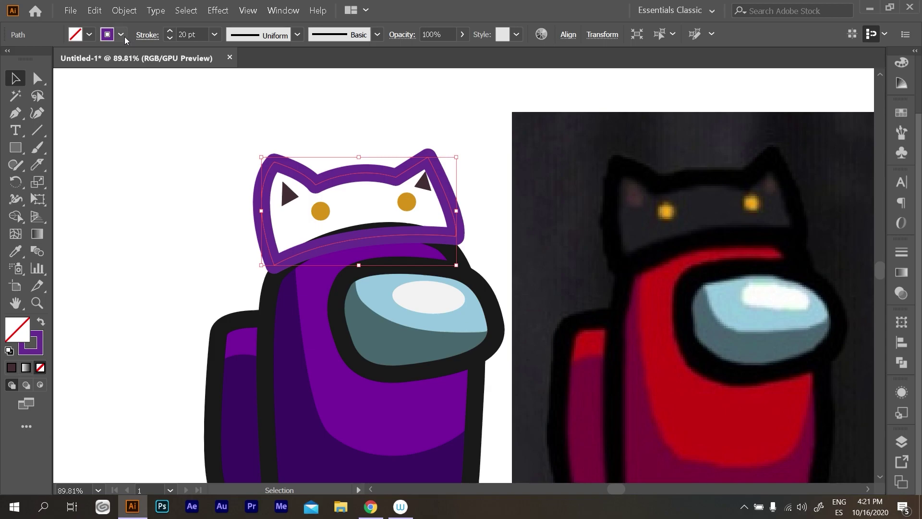
Set the hat's stroke to near-black and its fill to dark grey.
left_click(121, 34)
left_click(31, 101)
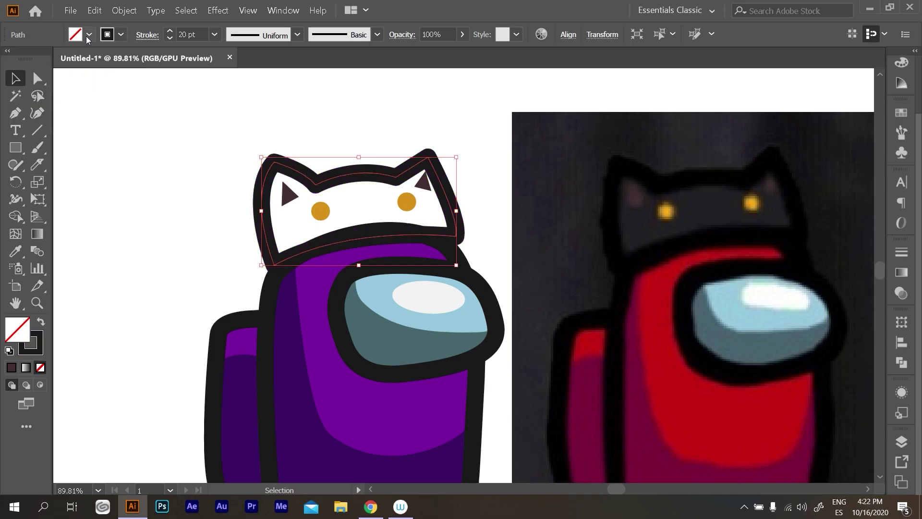
left_click(89, 35)
left_click(40, 102)
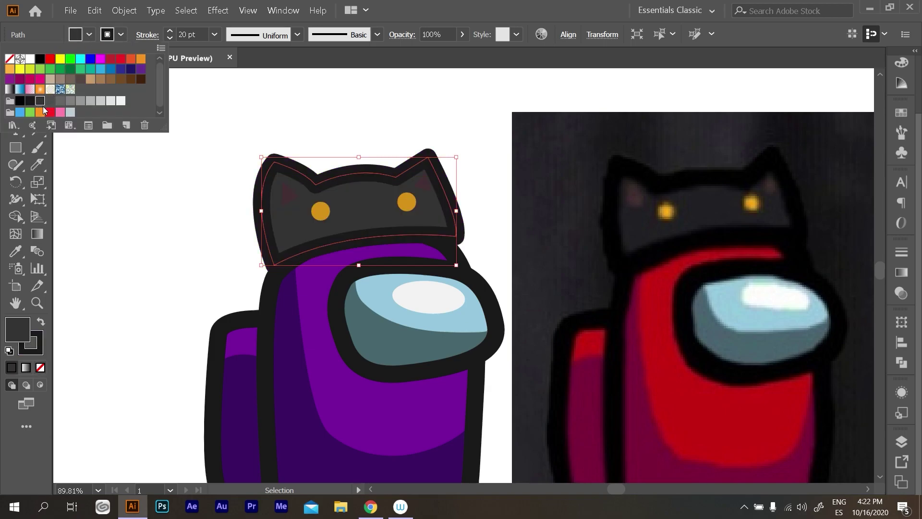
left_click(141, 206)
Fill both ear triangles with grey.
left_click(290, 196)
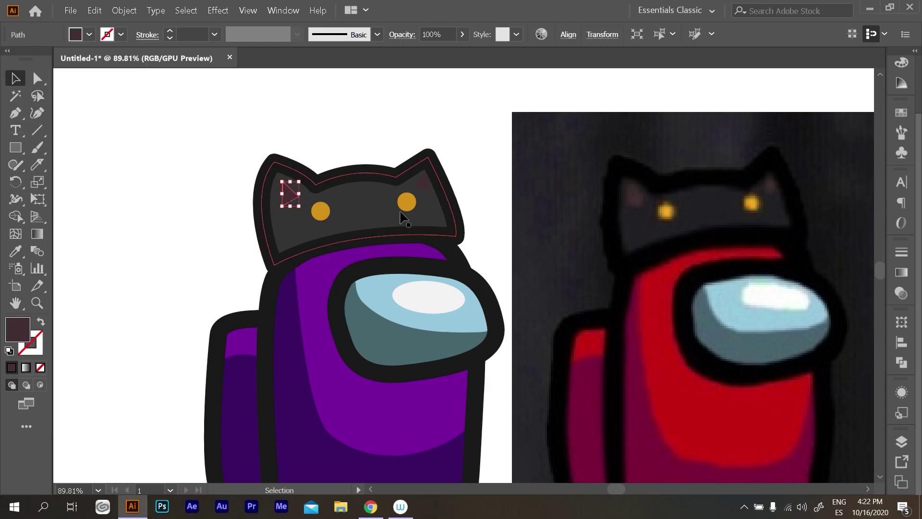
left_click(423, 185, "shift")
left_click(89, 34)
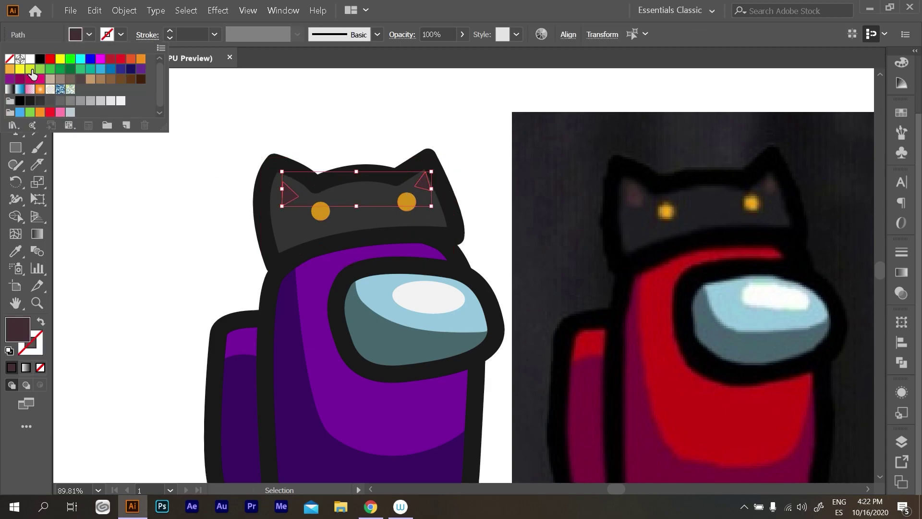
left_click(50, 101)
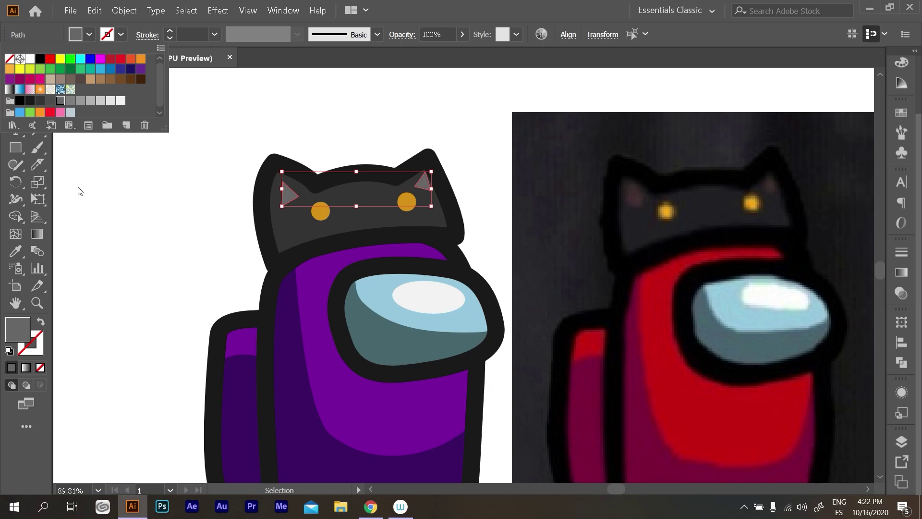
left_click(183, 196)
key("ctrl+0")
Delete the red reference image.
key("z")
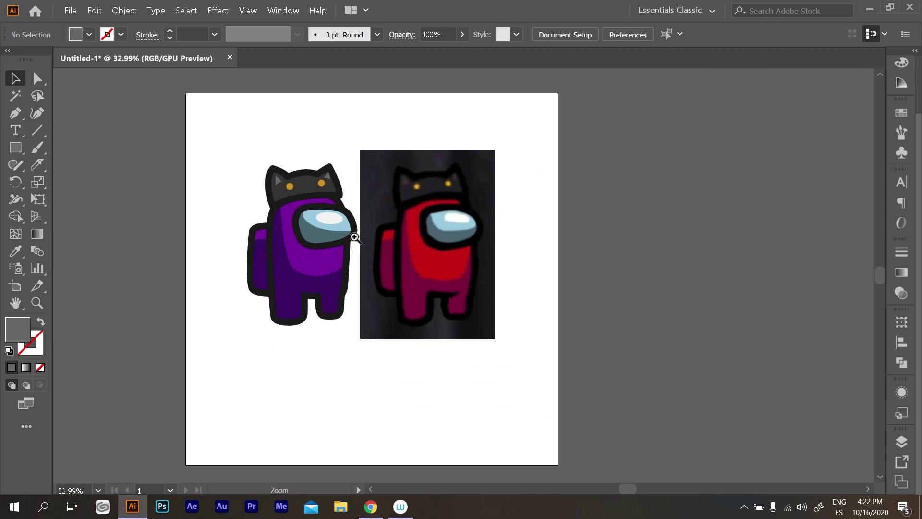
left_click(354, 237)
key("v")
left_click_drag(488, 288, 621, 288)
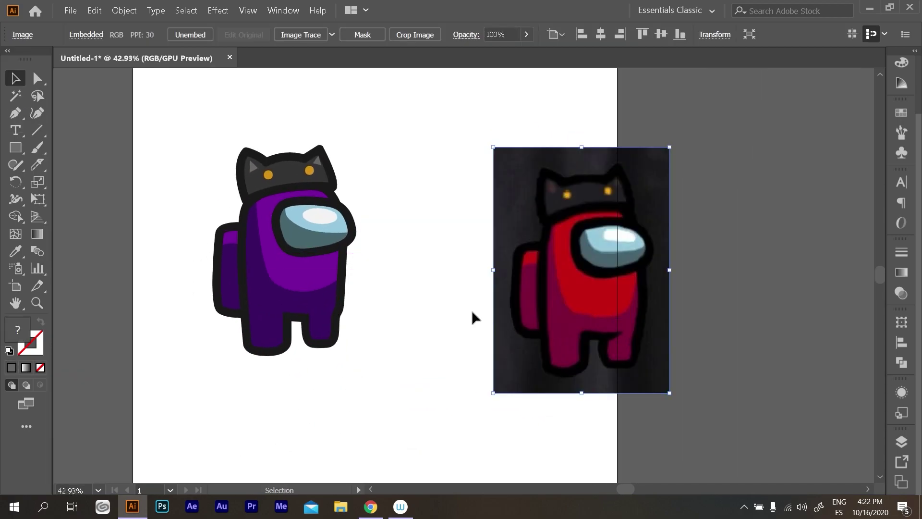
key("Delete")
Select the crewmate artwork and apply Expand Appearance, then Expand fills and strokes.
mouse_move(360, 208)
left_mouse_down()
mouse_move(407, 173)
mouse_move(156, 241)
left_mouse_up()
left_click(123, 11)
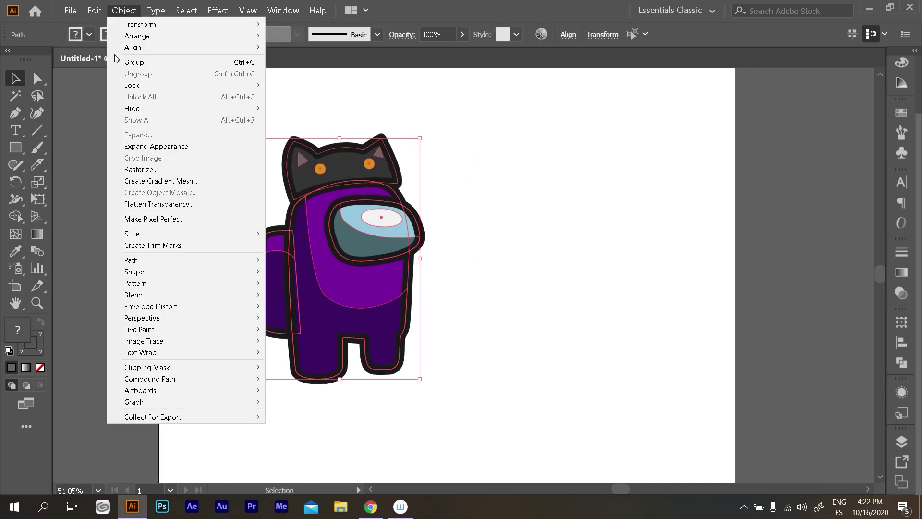
left_click(154, 146)
left_click(123, 10)
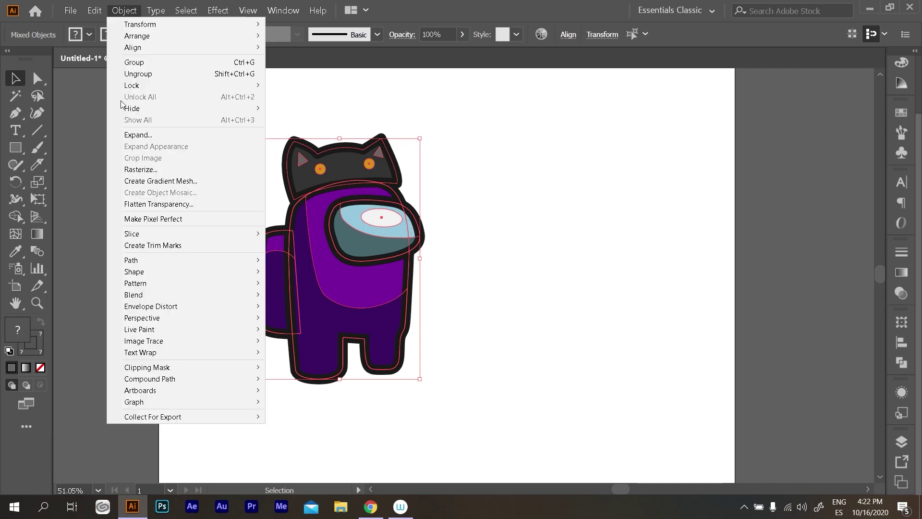
left_click(126, 134)
left_click(653, 337)
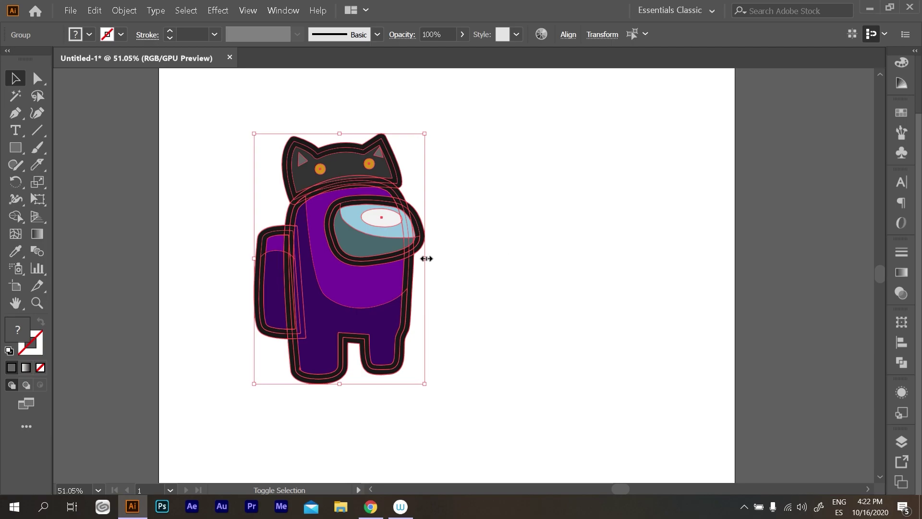
Scale the crewmate up and move it lower-right on the artboard.
left_click_drag(425, 259, 528, 266)
left_click(529, 266)
key("ctrl+0")
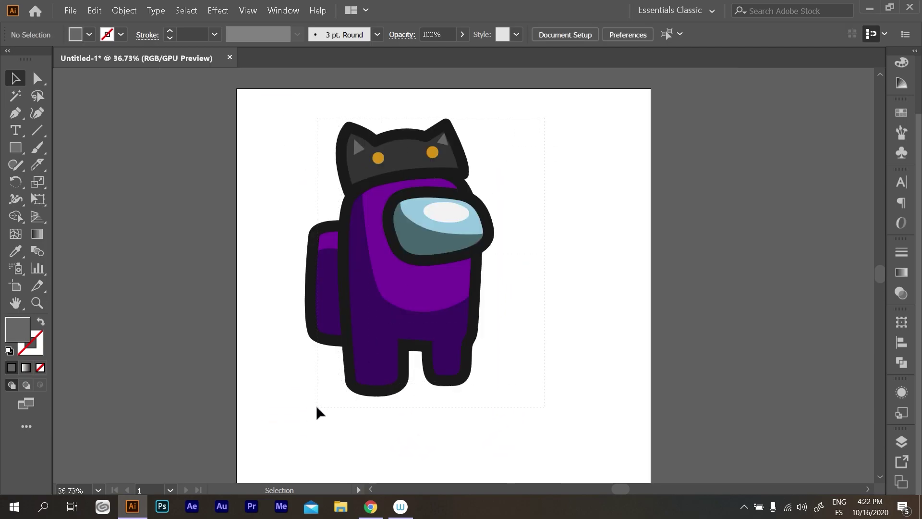
left_click_drag(315, 411, 348, 401)
key("a")
left_click(496, 362)
mouse_move(405, 288)
left_mouse_down()
mouse_move(525, 263)
mouse_move(436, 316)
left_mouse_up()
left_click(562, 358)
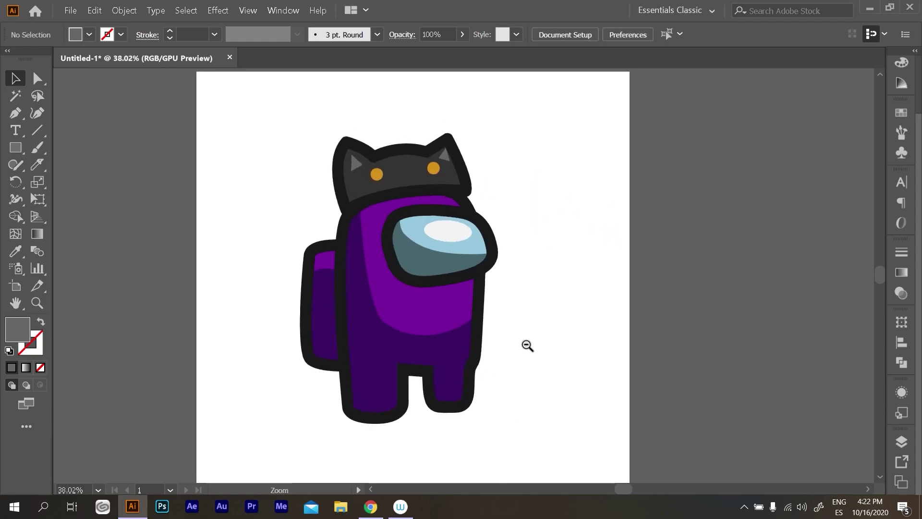
scroll(498, 352, "down", 2)
scroll(527, 364, "up", 1)
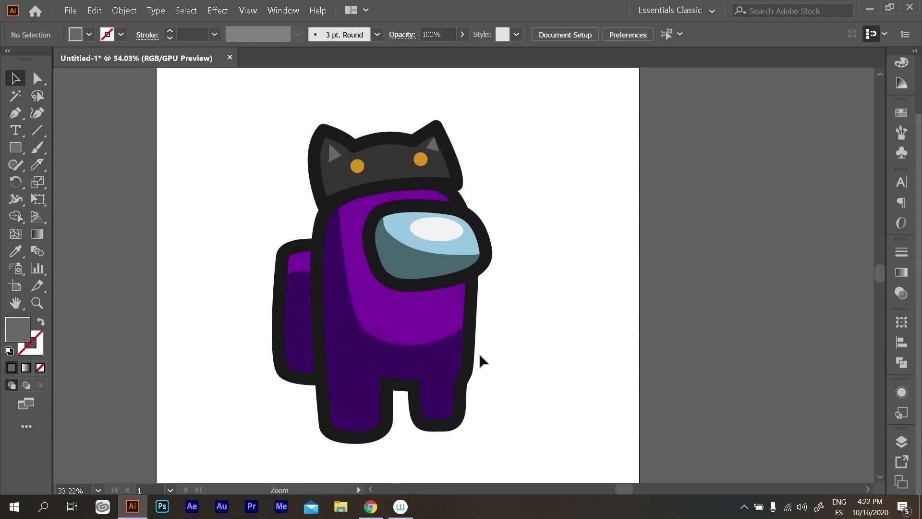